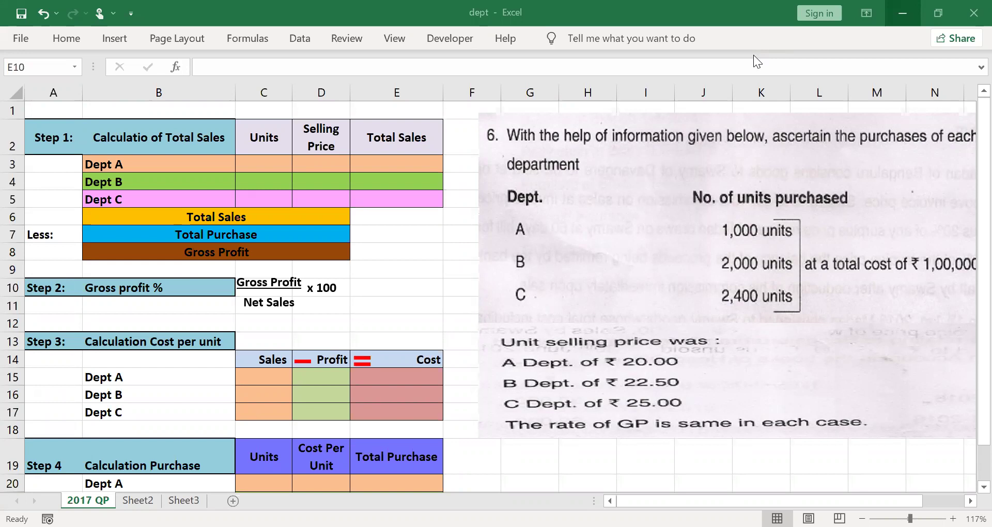
Examine the question's required purchases, units purchased per department, total cost and unit selling prices
drag(686, 160, 951, 151)
click(866, 158)
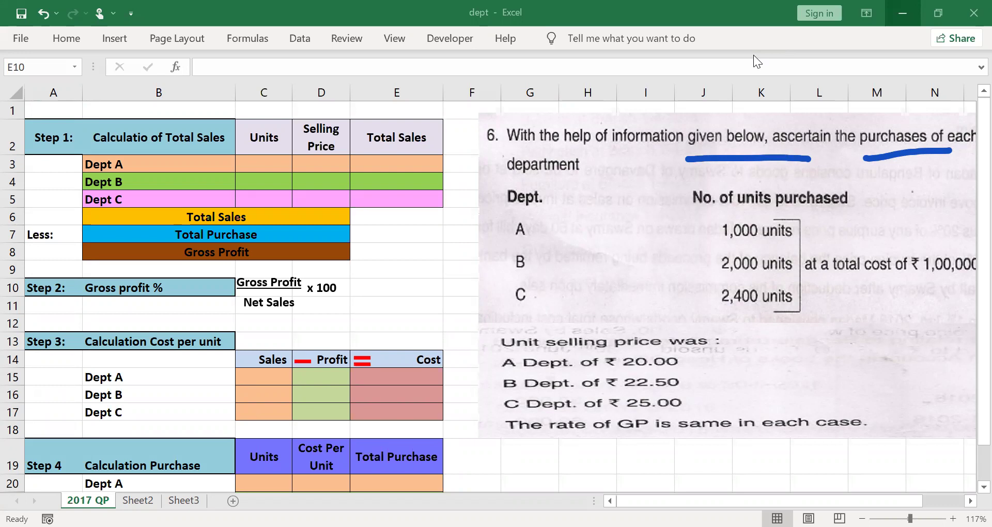
drag(548, 225, 586, 210)
drag(554, 268, 604, 231)
drag(548, 311, 585, 288)
drag(694, 224, 842, 212)
drag(829, 283, 949, 284)
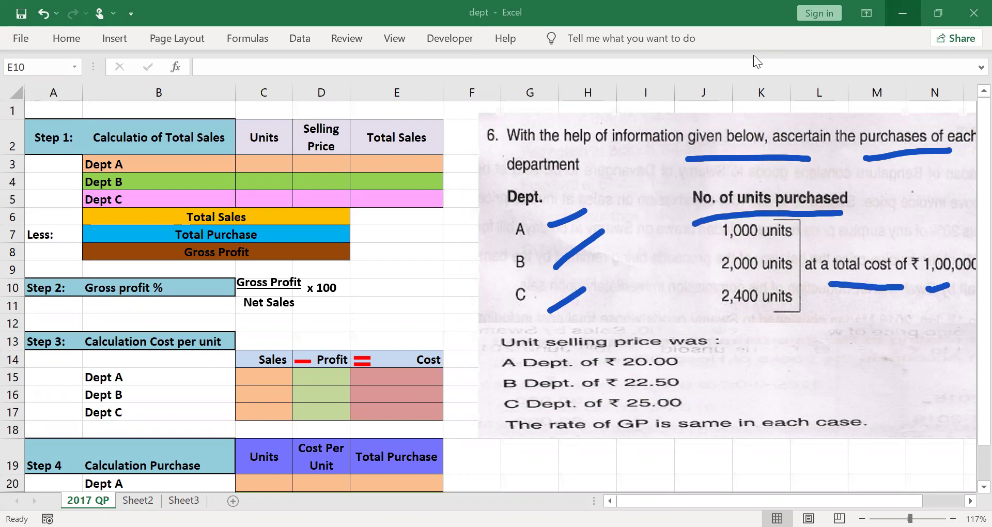
drag(718, 252, 741, 242)
drag(725, 285, 745, 274)
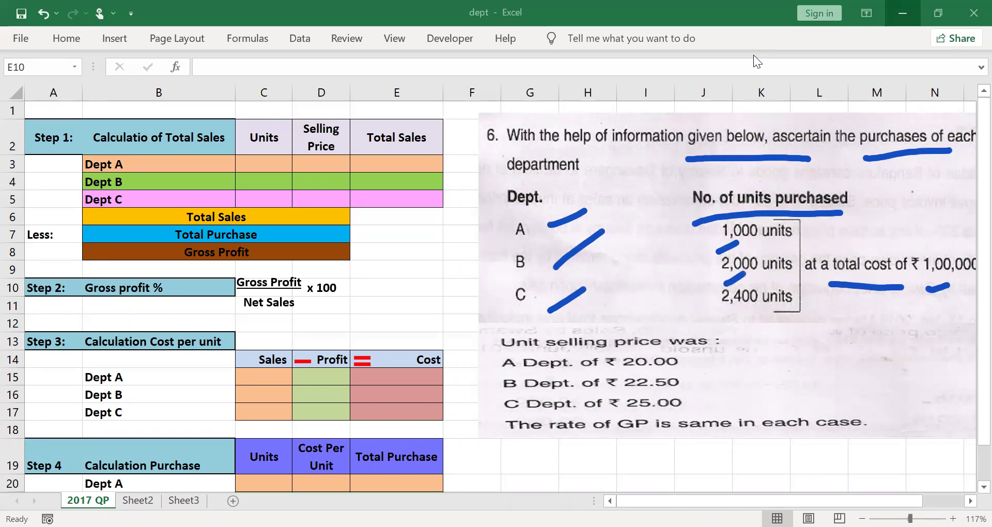
drag(673, 372, 717, 354)
drag(684, 393, 717, 374)
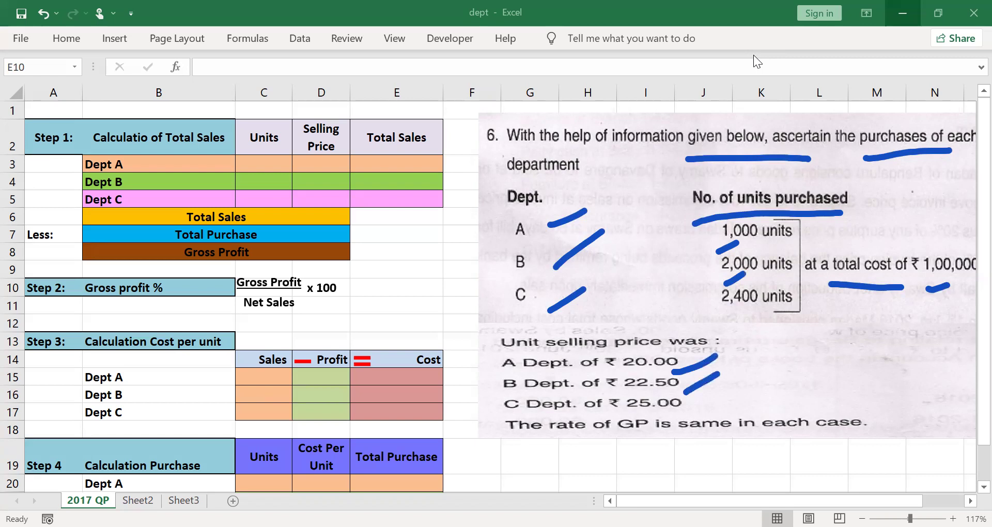
drag(680, 420, 735, 393)
key(e)
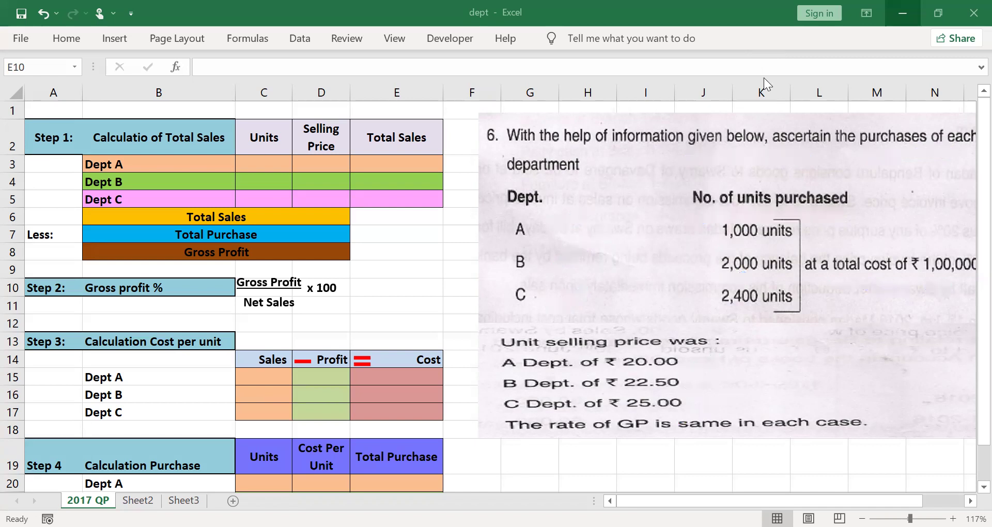
Enter the Step 1 units for Dept A, B and C as 1000, 2000 and 2400 in C3:C5
click(158, 137)
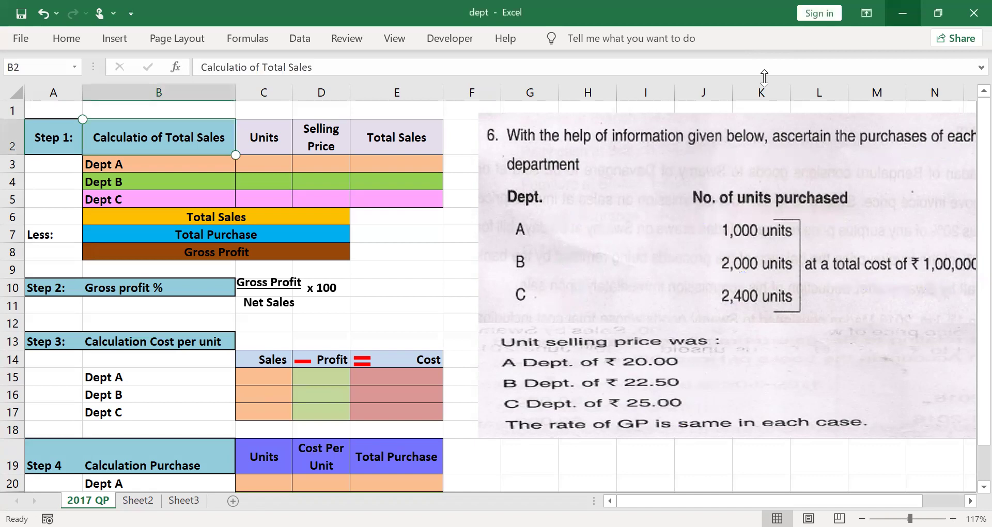
key(Right)
key(Down)
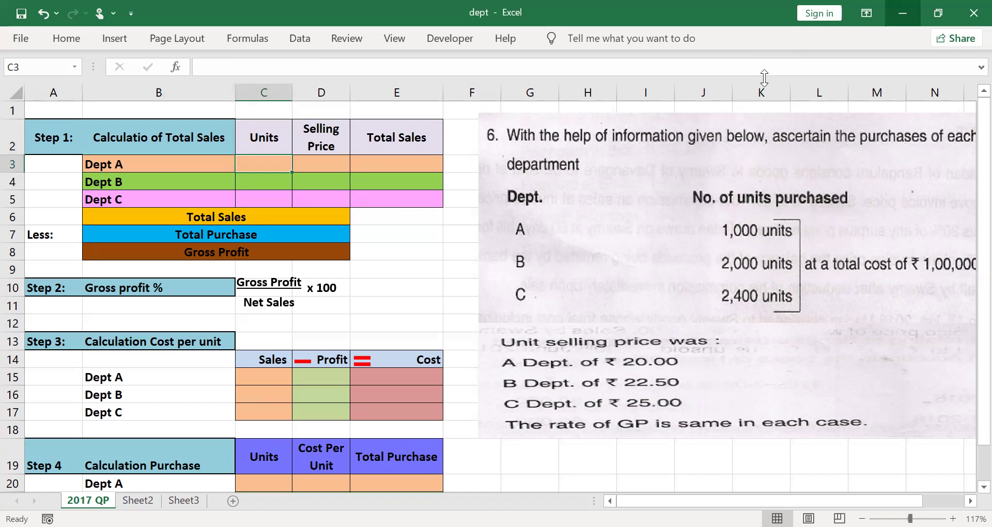
drag(695, 366, 705, 357)
drag(699, 403, 715, 381)
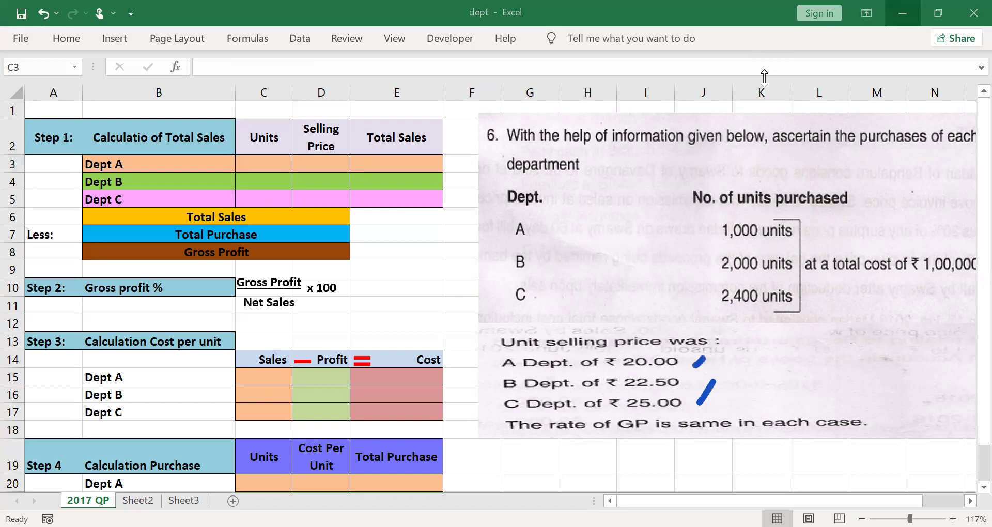
drag(715, 251, 803, 247)
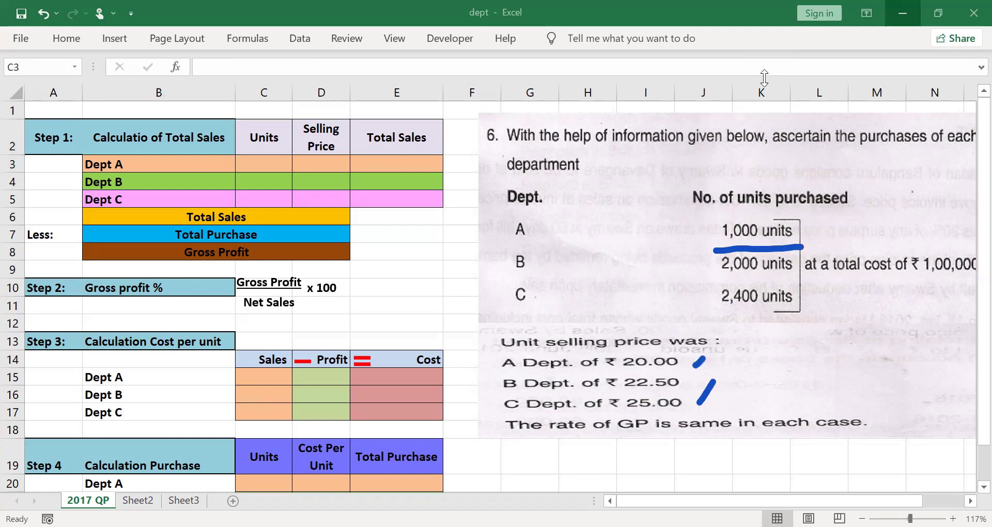
click(264, 164)
text(1000)
key(Return)
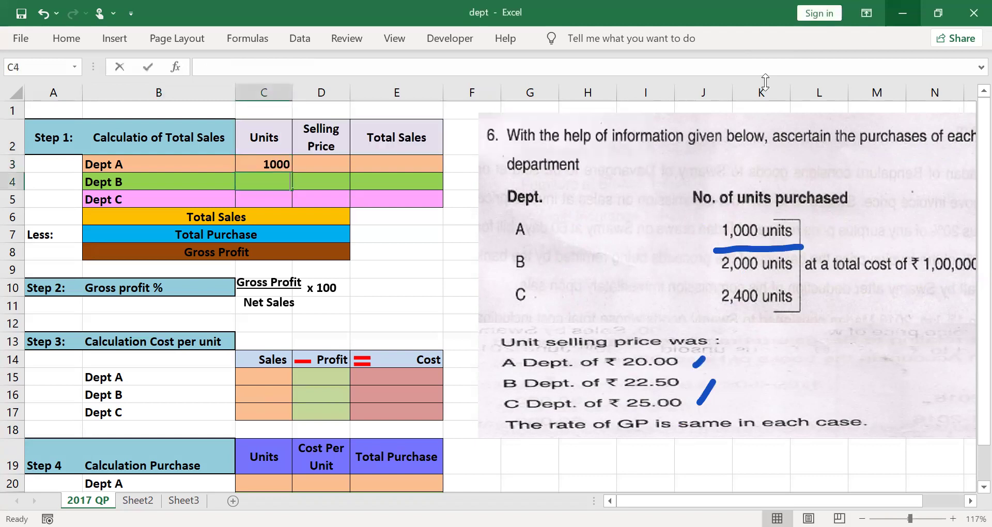
text(2000)
key(Return)
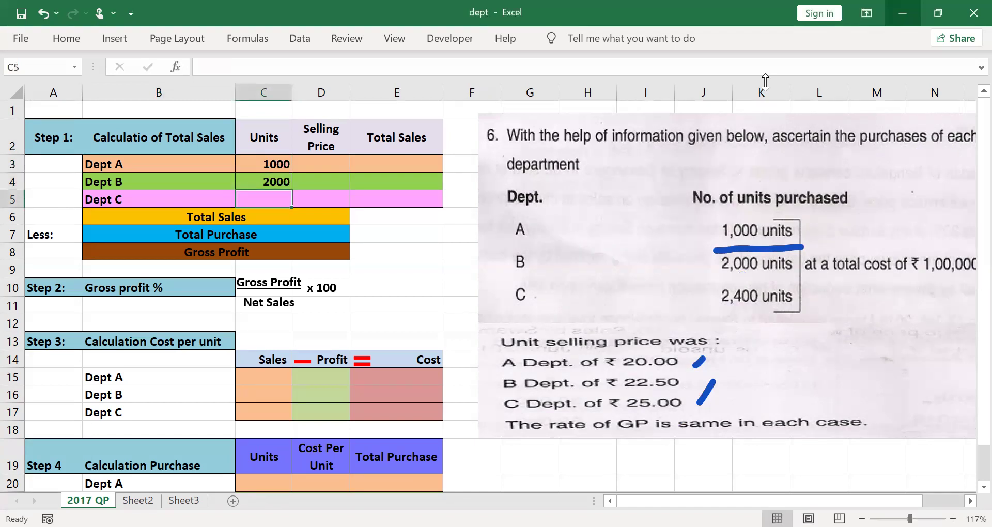
text(2400)
key(Tab)
Enter the selling prices 20, 22.50 and 25 for Dept A, B and C in D3:D5
key(Up)
key(Up)
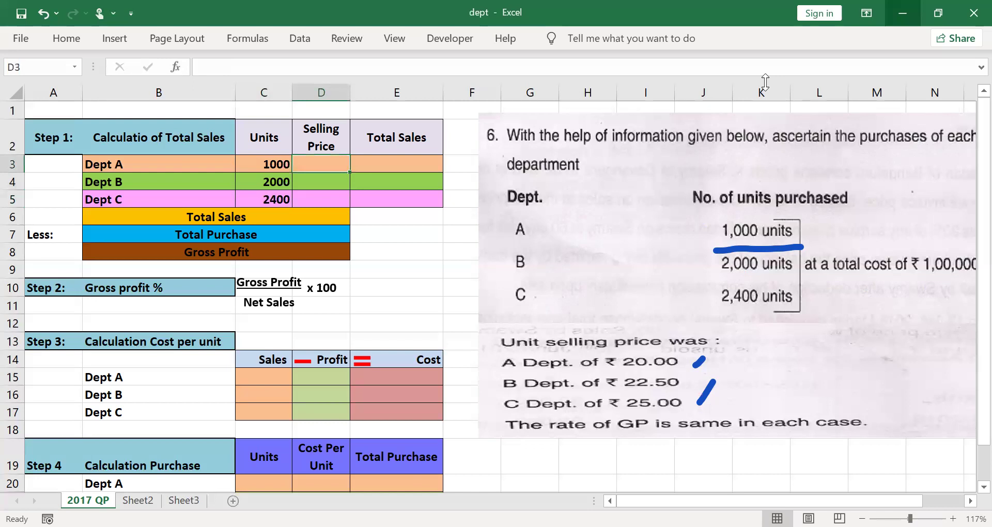
text(20)
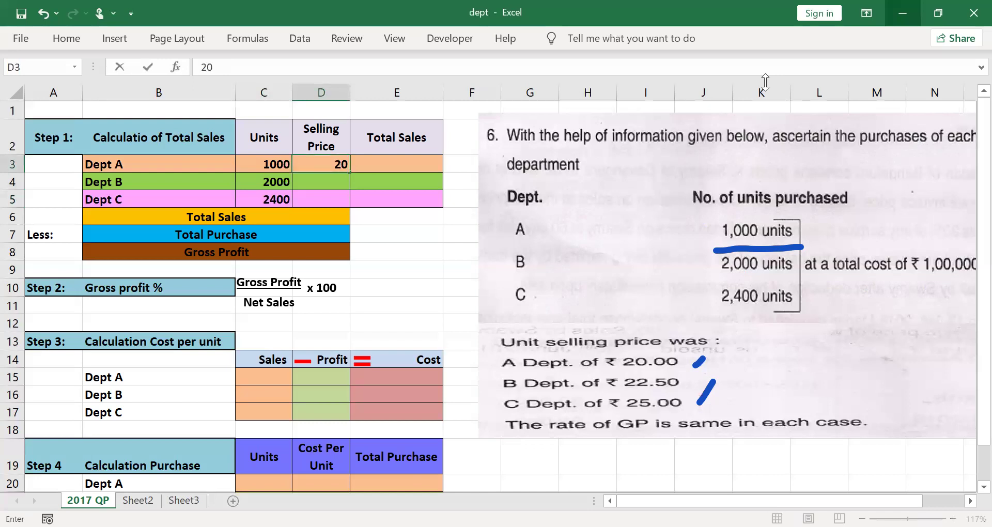
key(Return)
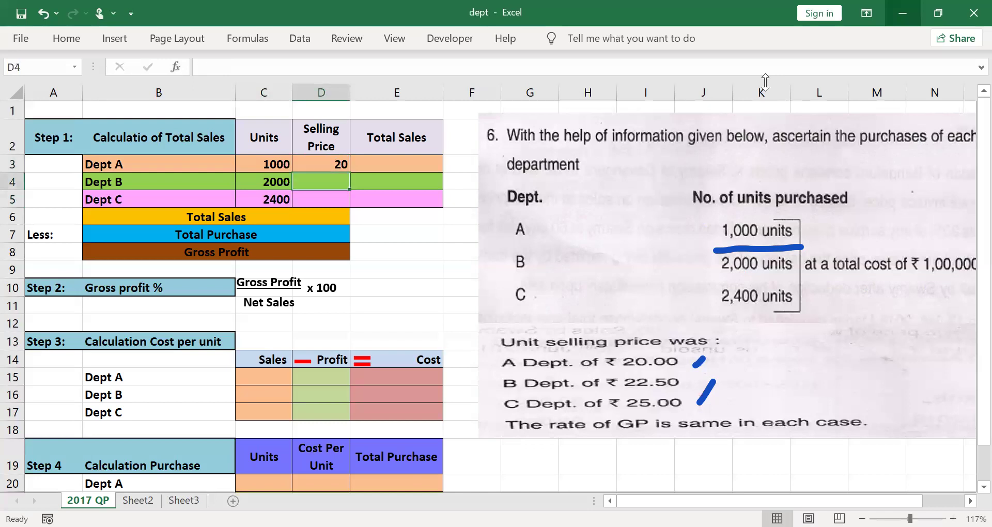
text(22.50)
key(Return)
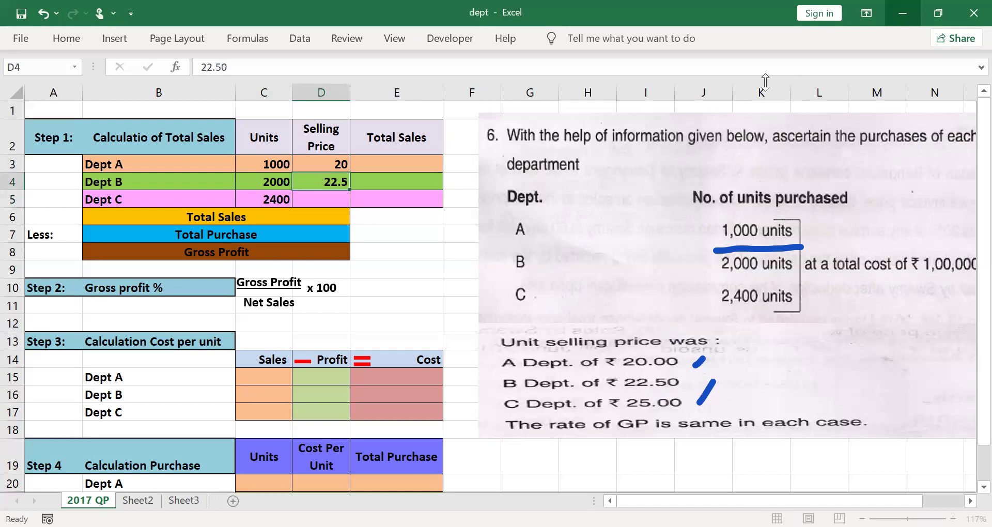
text(25)
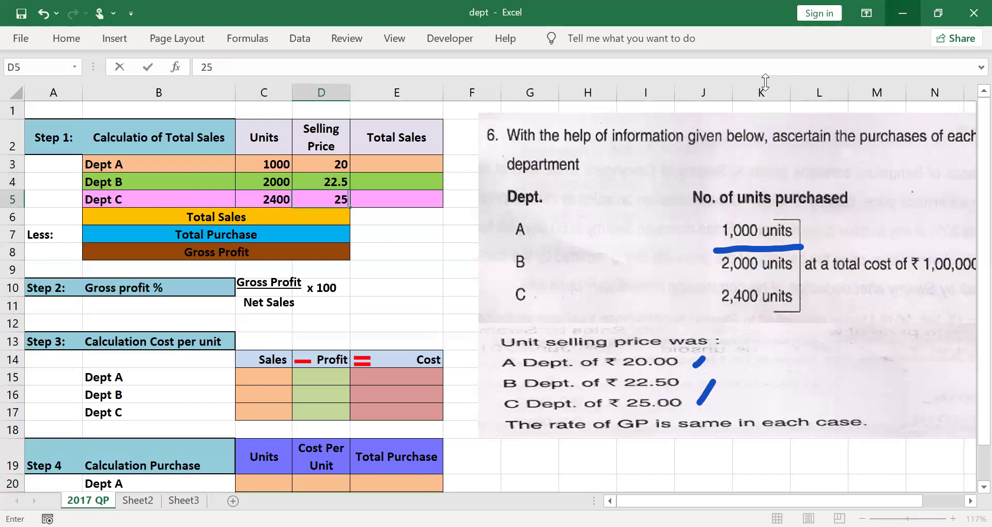
key(Tab)
Calculate each department's total sales in E3:E5 with the formulas =1000*20, =2000*22.50 and =2400*25
key(Up)
key(Up)
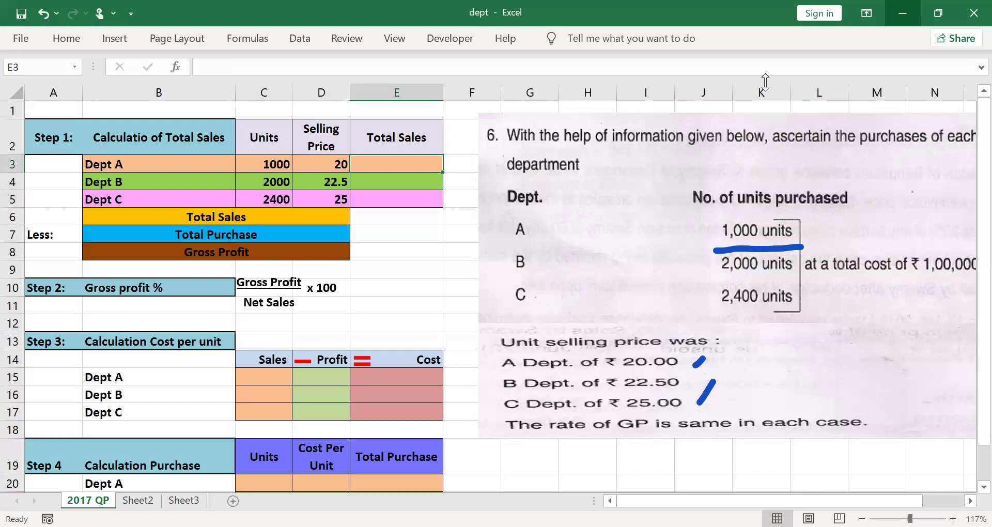
text(=1000)
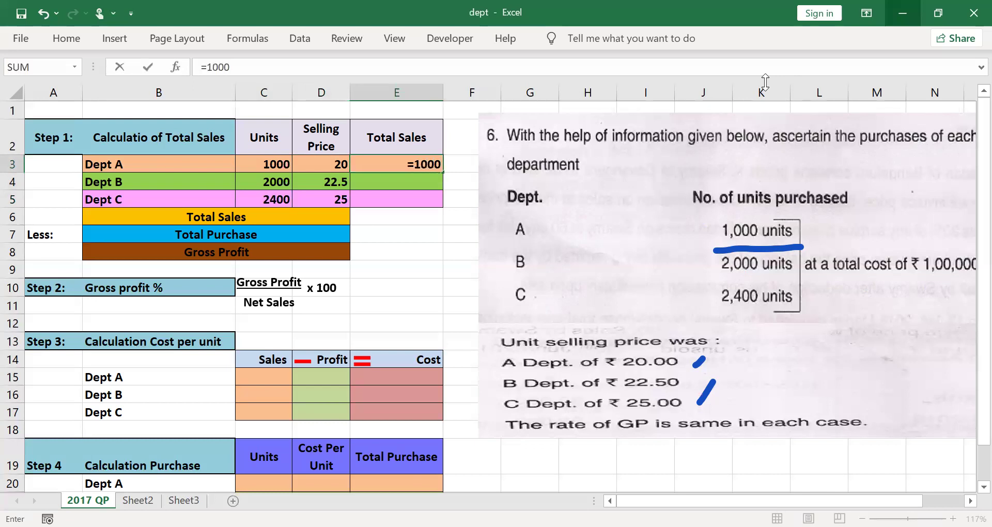
text(*20)
key(Return)
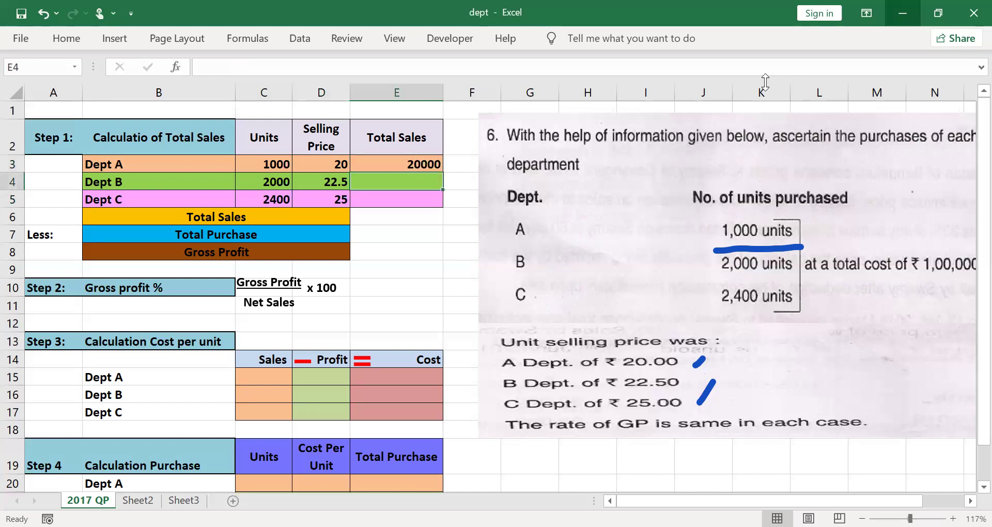
text(=)
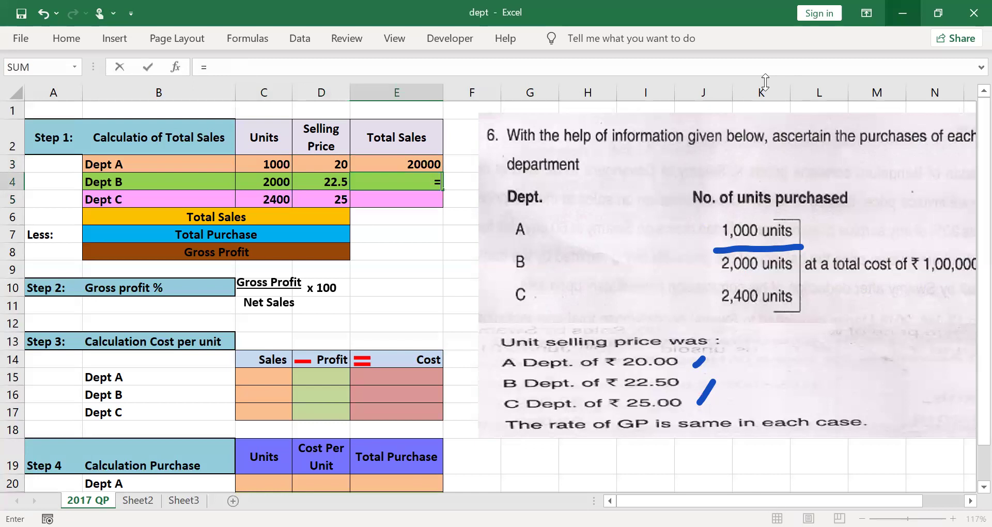
text(2000*22.50)
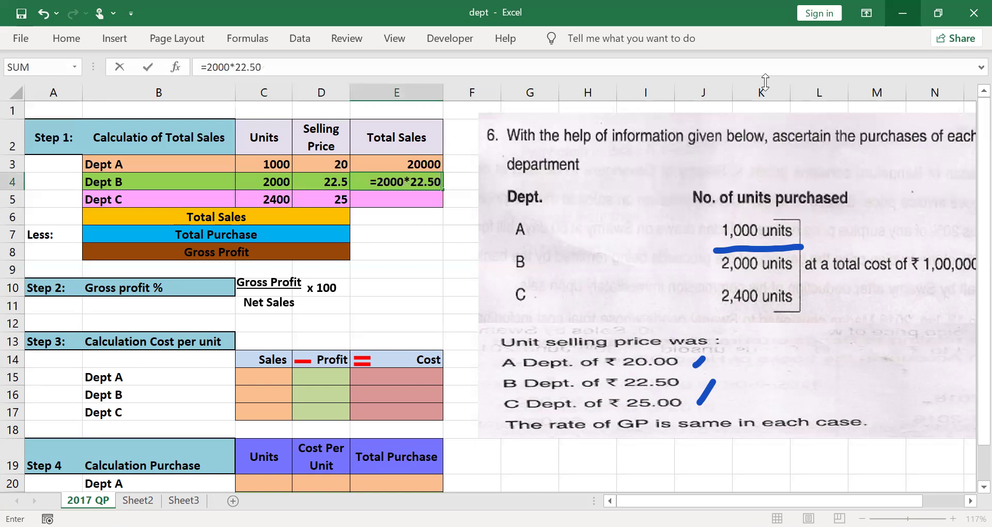
key(Return)
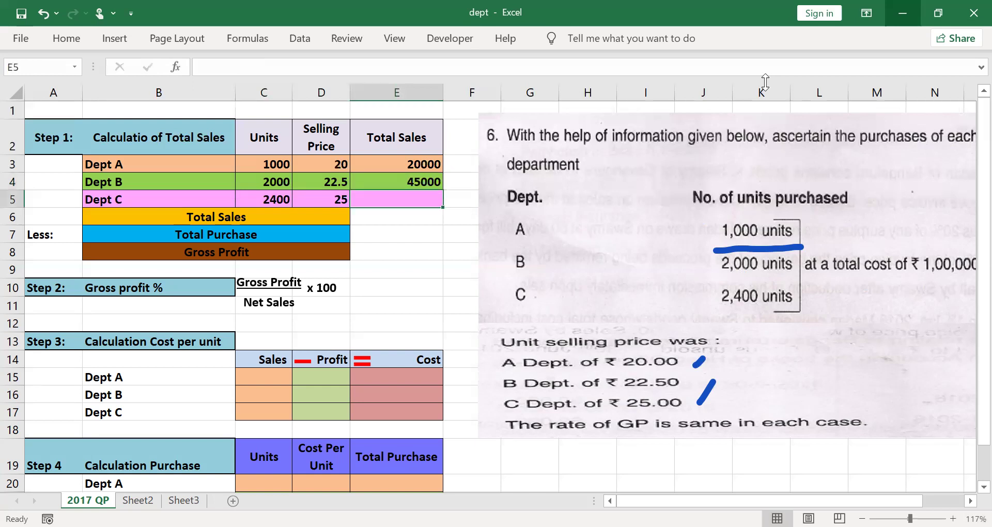
text(=24)
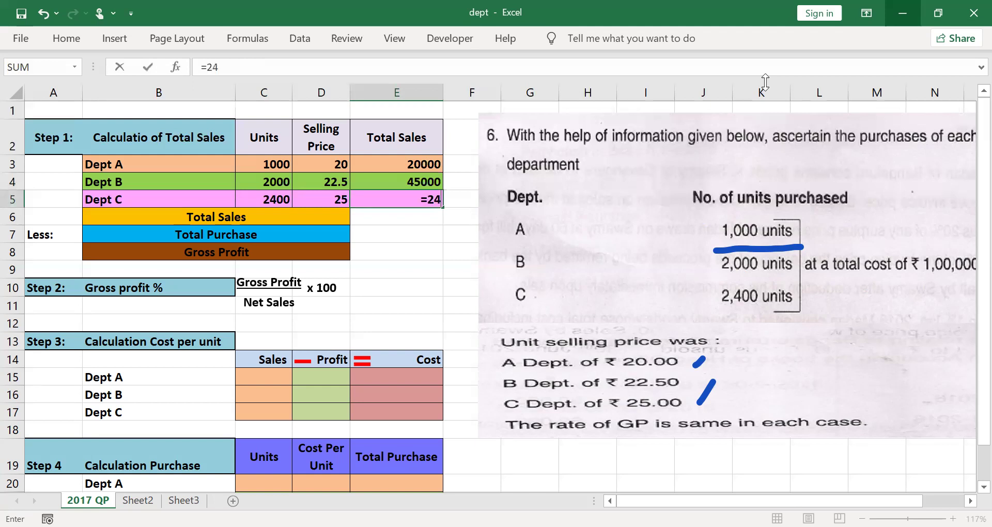
text(00*25)
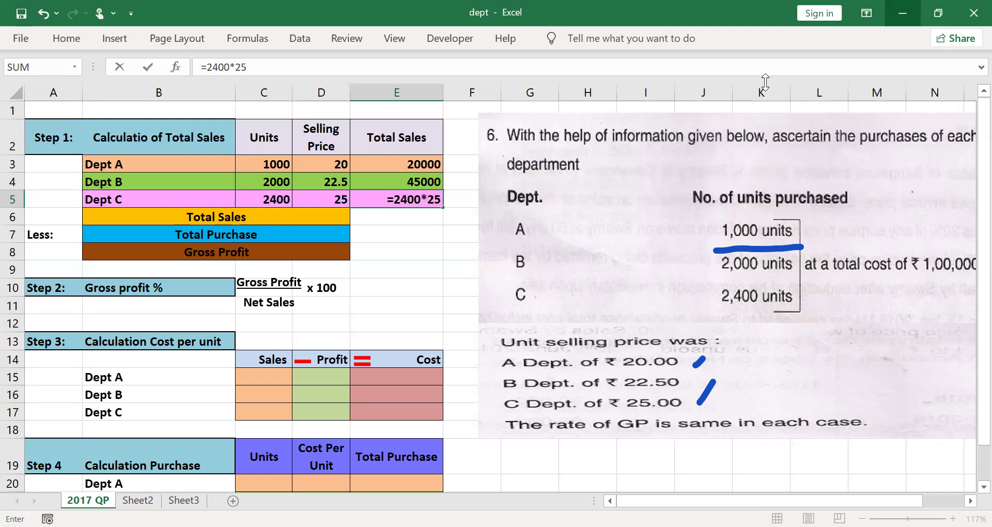
key(Return)
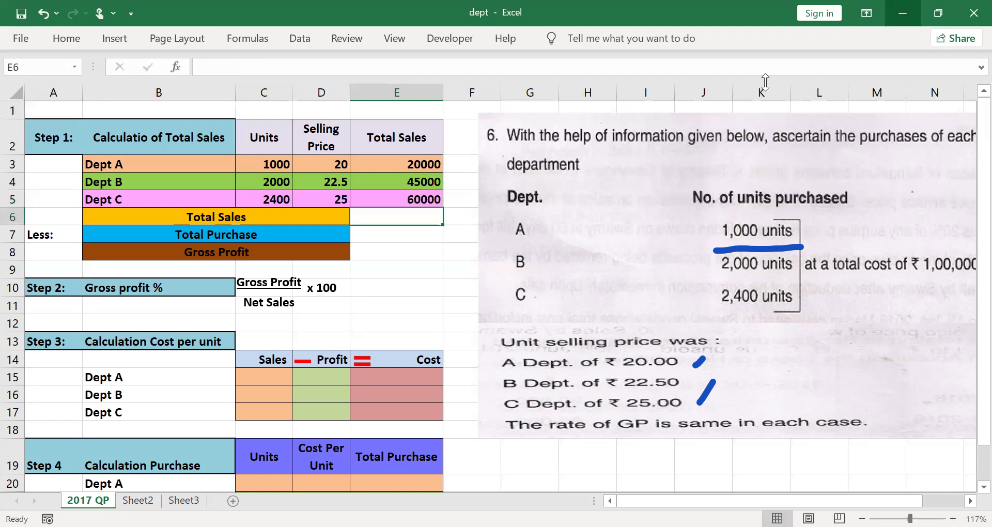
Add up the three departments' sales in the Total Sales row with =SUM(E3:E5) in E6
key(alt)
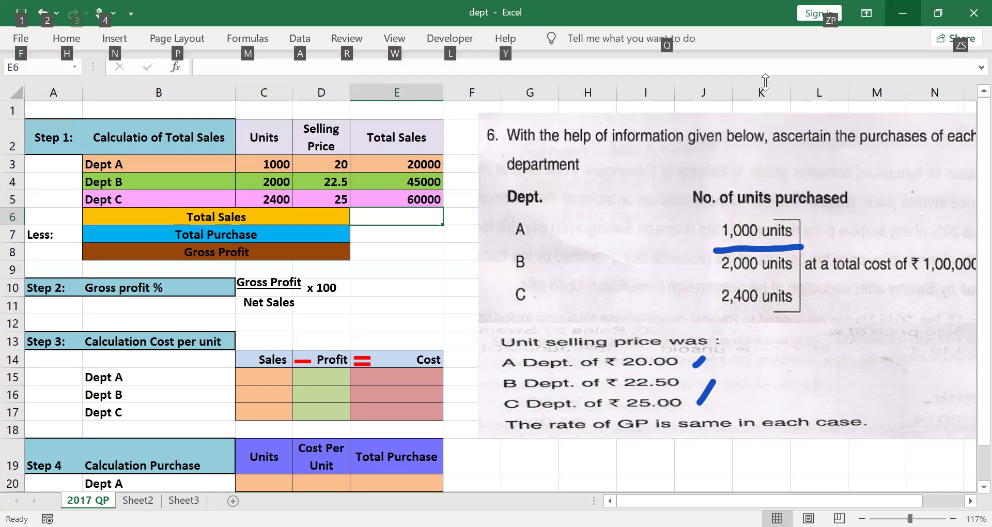
key(alt+=)
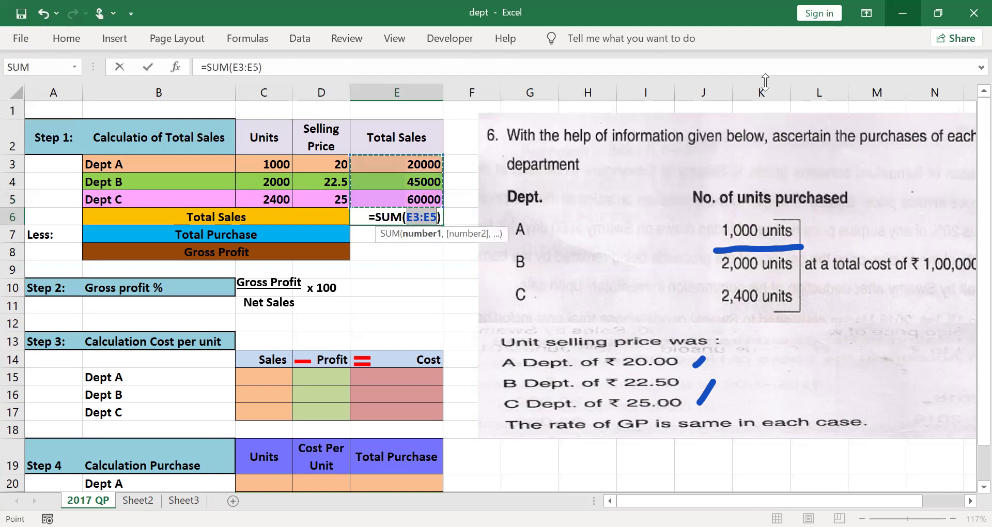
key(Return)
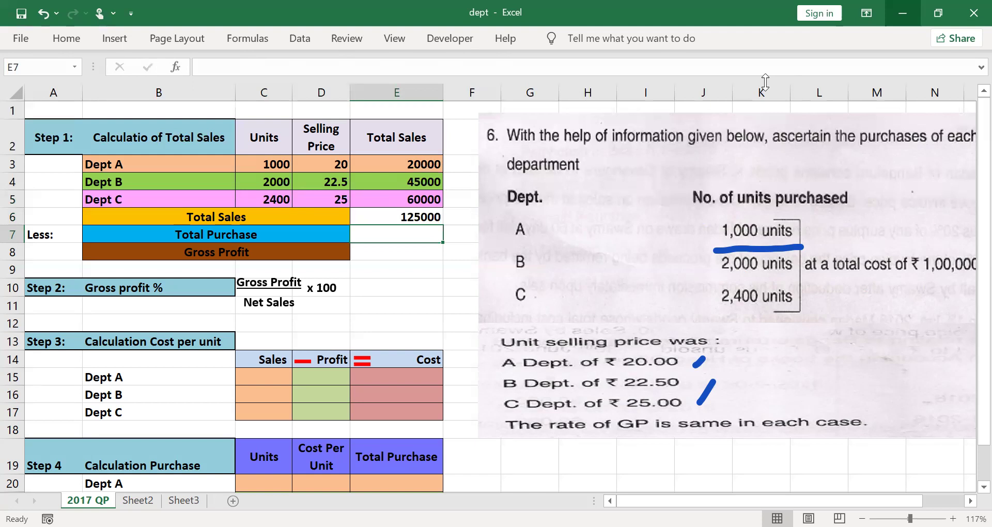
Enter 100000 as the total purchase in E7 and 25000 as the gross profit in E8
drag(872, 282, 988, 284)
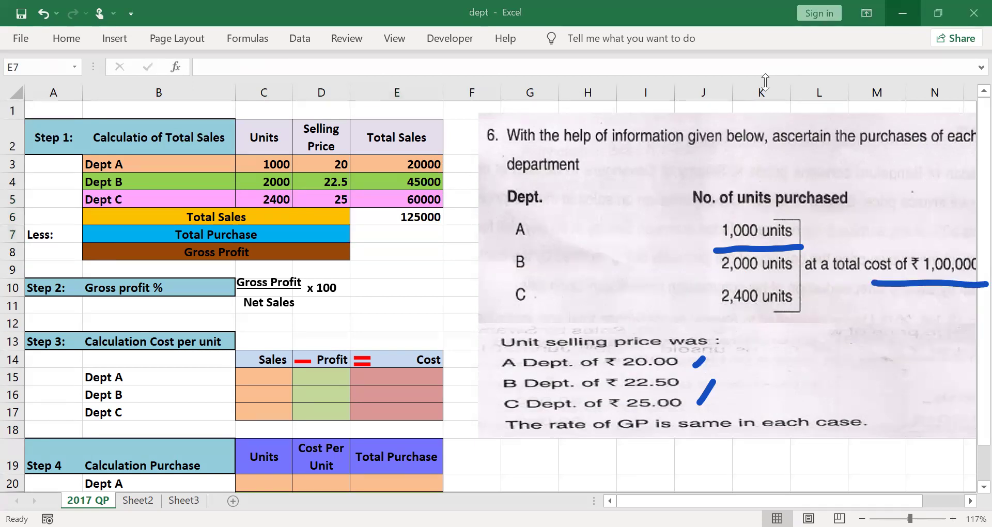
text(100000)
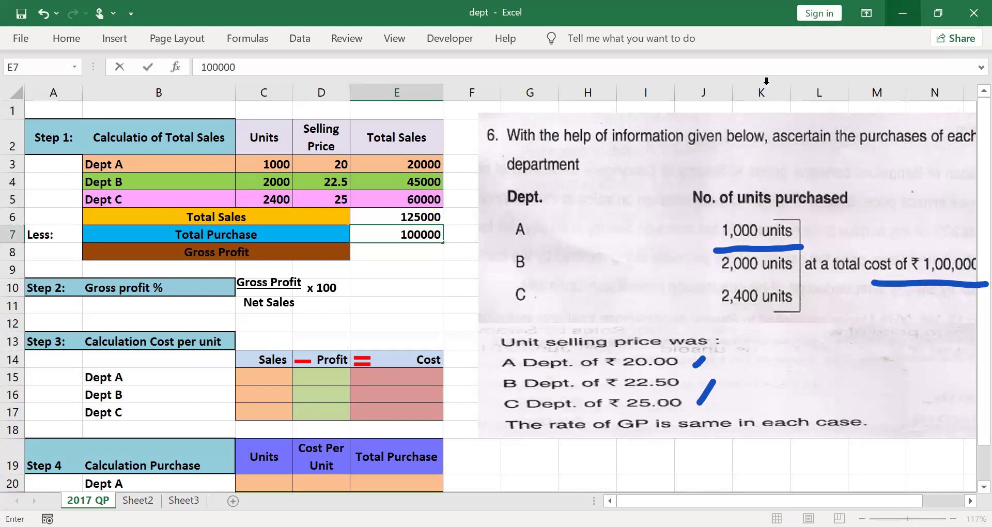
key(Return)
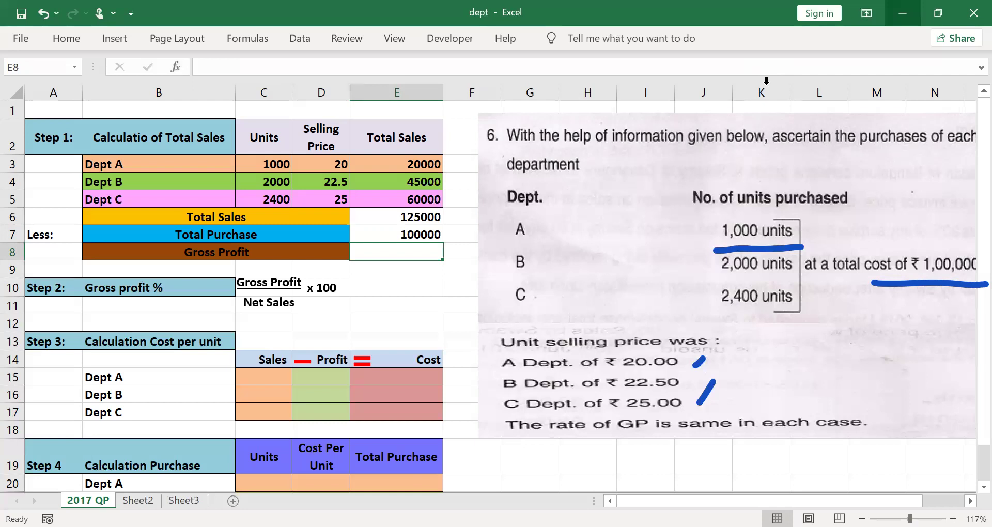
text(25000)
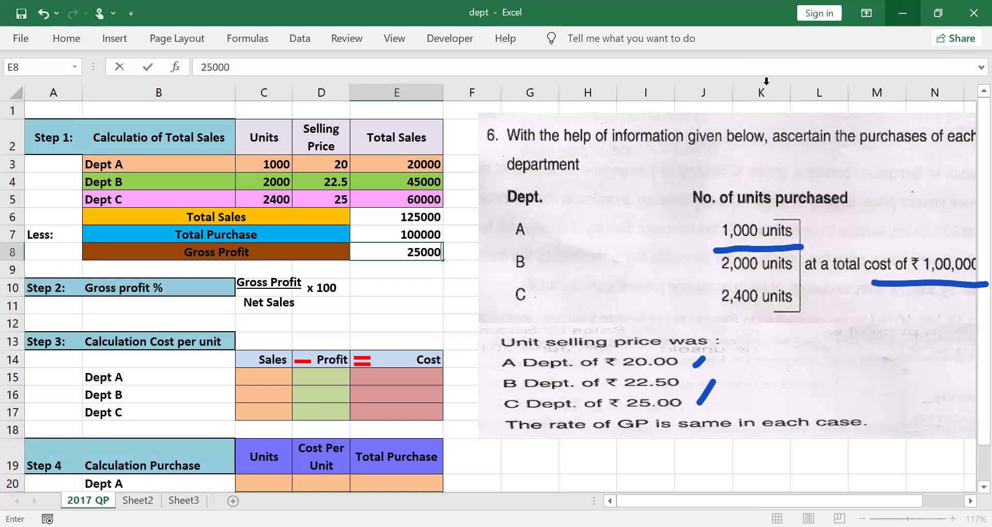
key(Return)
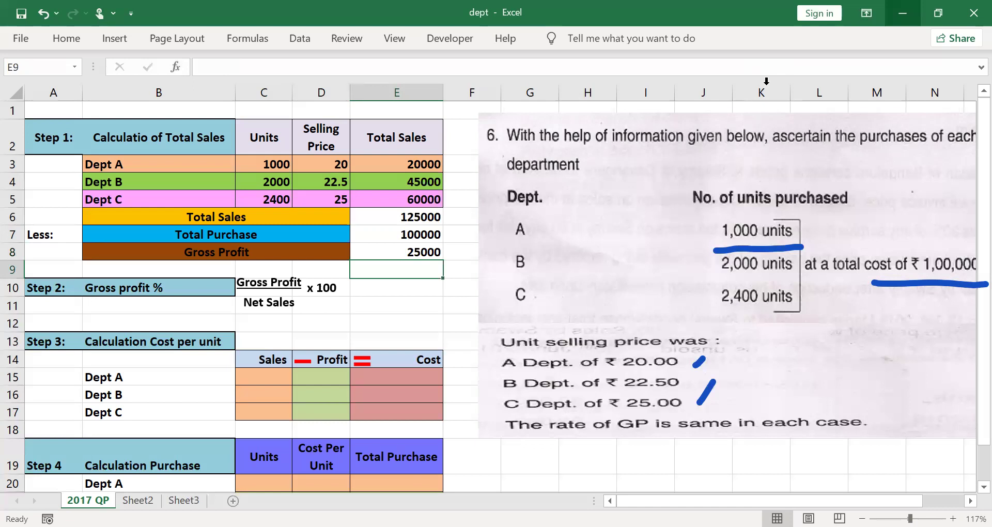
Calculate the gross profit percentage in E10 with the formula =25000/125000*100
key(Return)
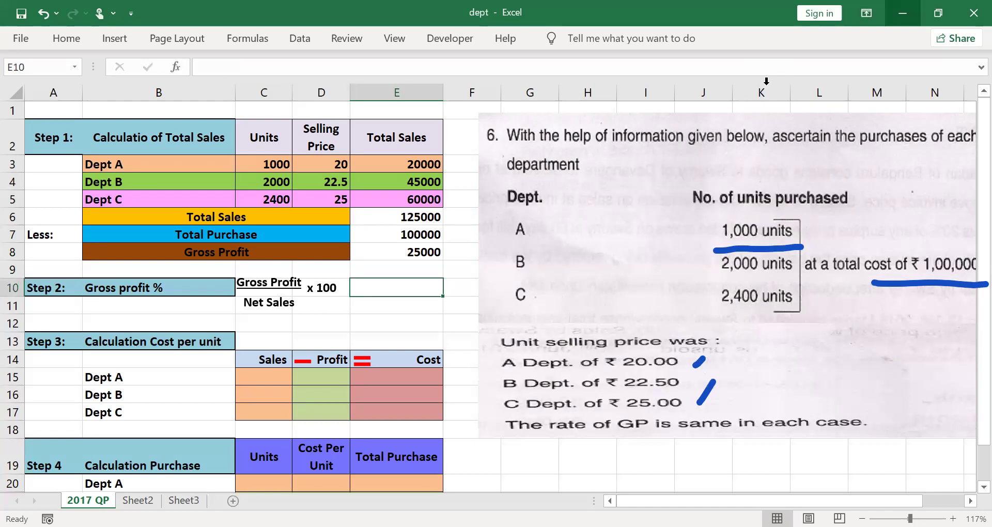
mouse_move(439, 251)
mouse_down()
mouse_move(469, 237)
mouse_move(467, 205)
mouse_up()
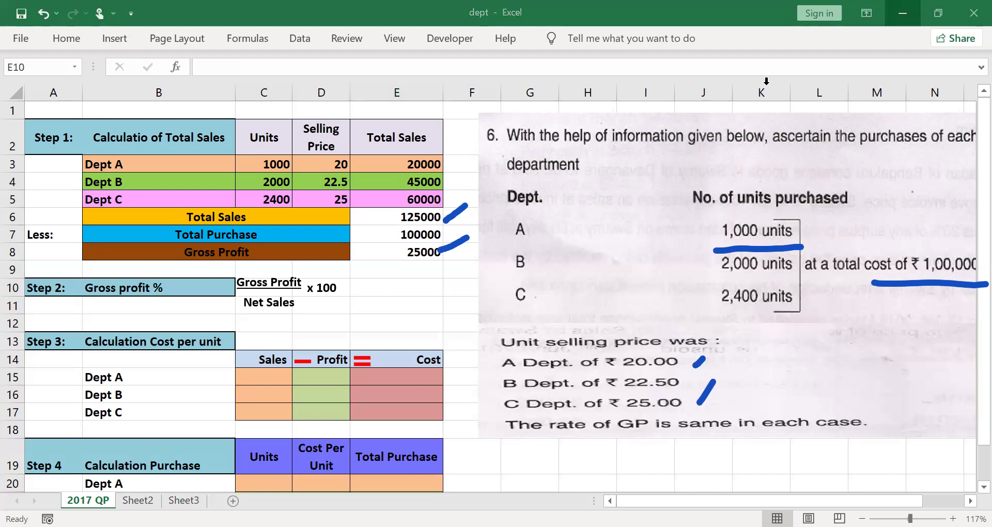
text(=)
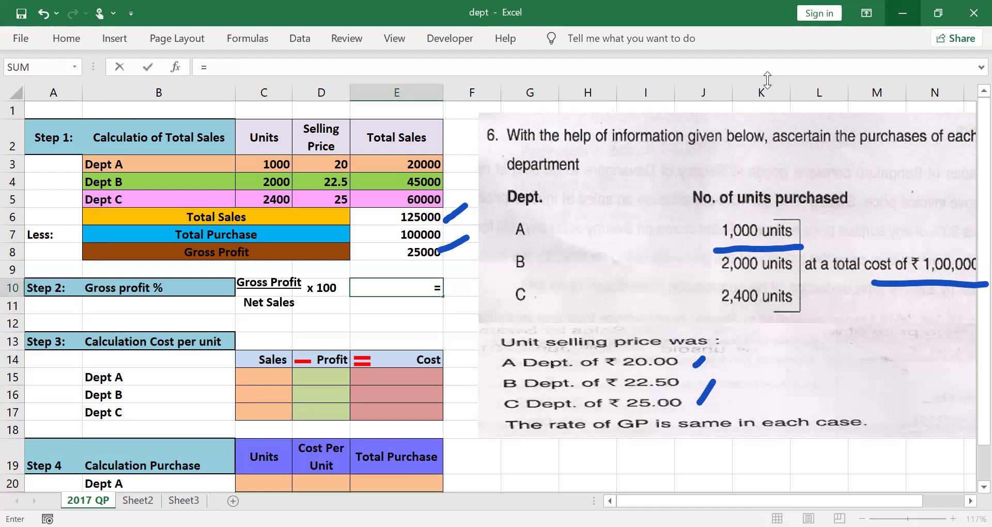
text(25000/)
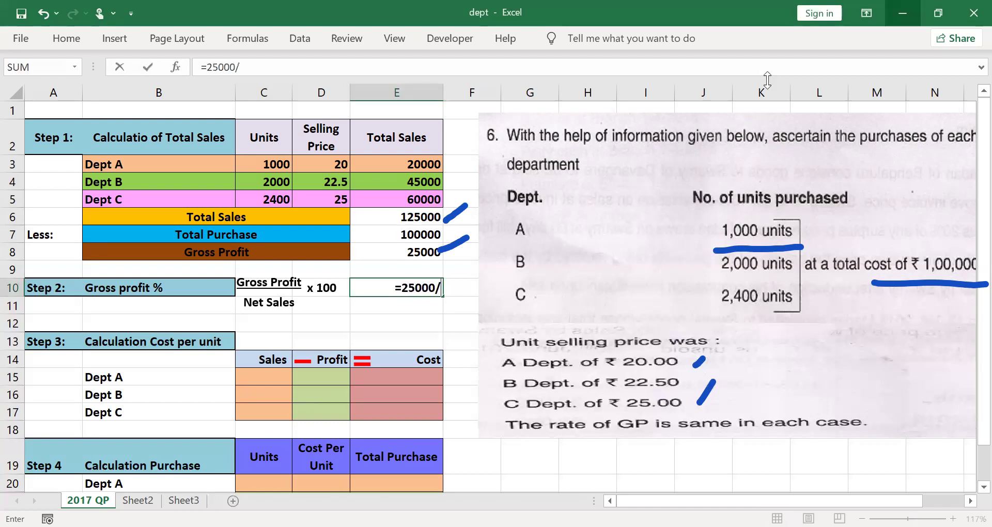
text(1250)
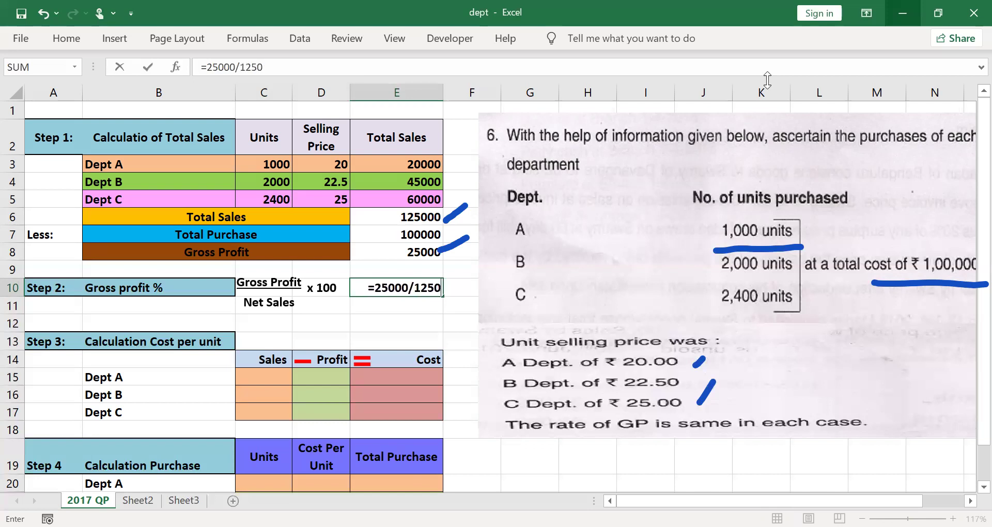
text(00*100)
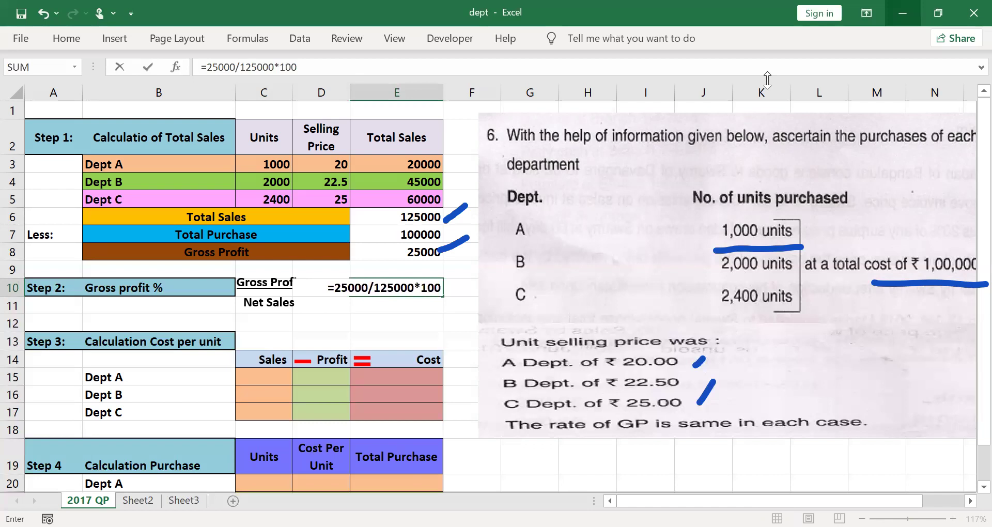
key(Return)
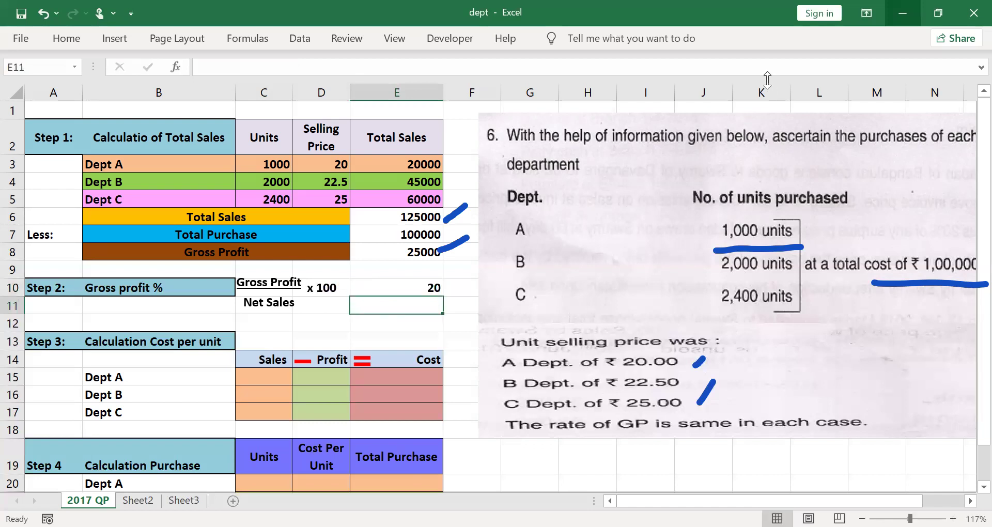
Add a % sign in F10 beside the gross profit percentage
key(Up)
key(Right)
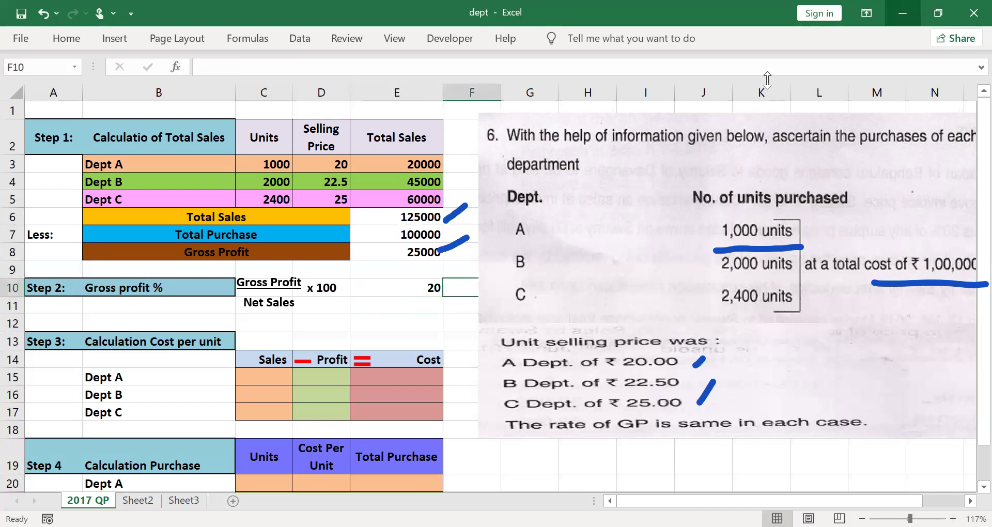
text(%)
key(Return)
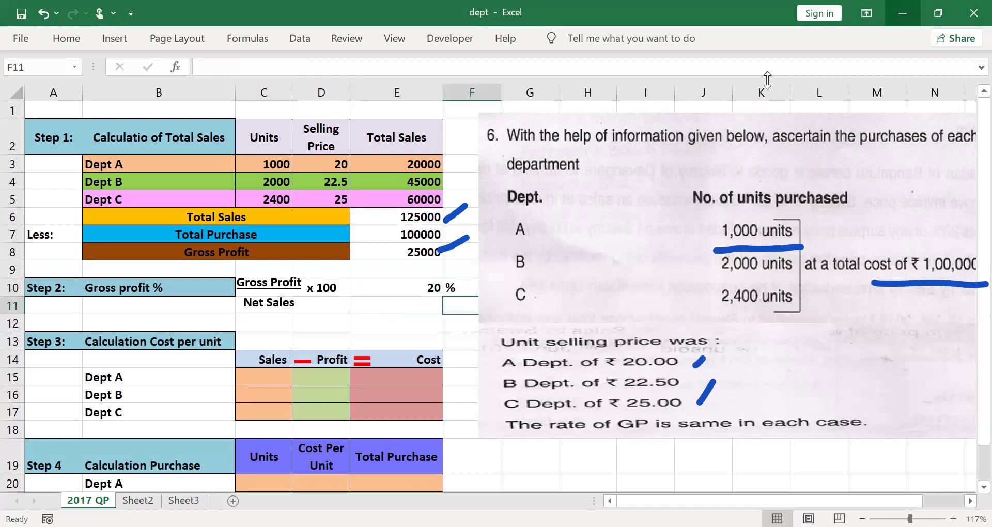
key(Left)
key(Left)
key(Down)
key(Down)
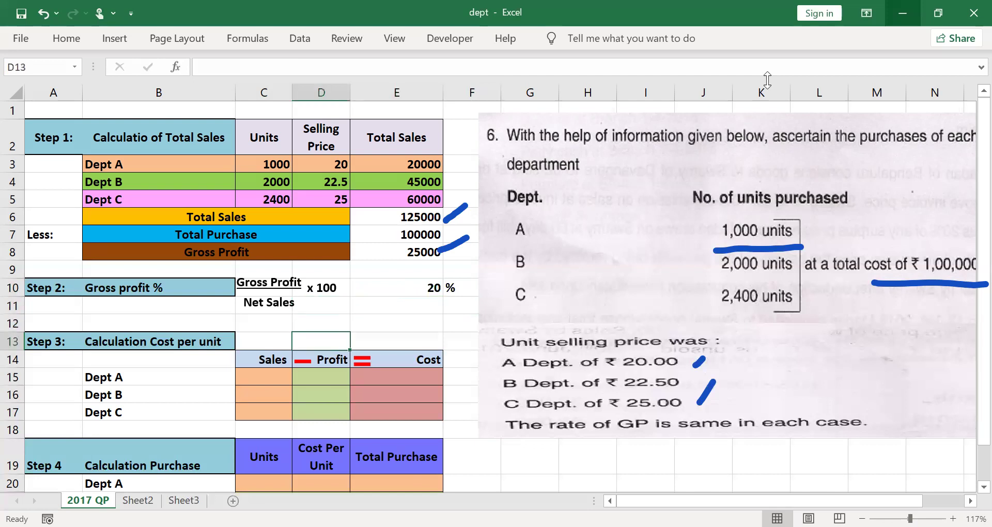
key(Down)
key(Left)
key(Down)
key(Up)
key(Up)
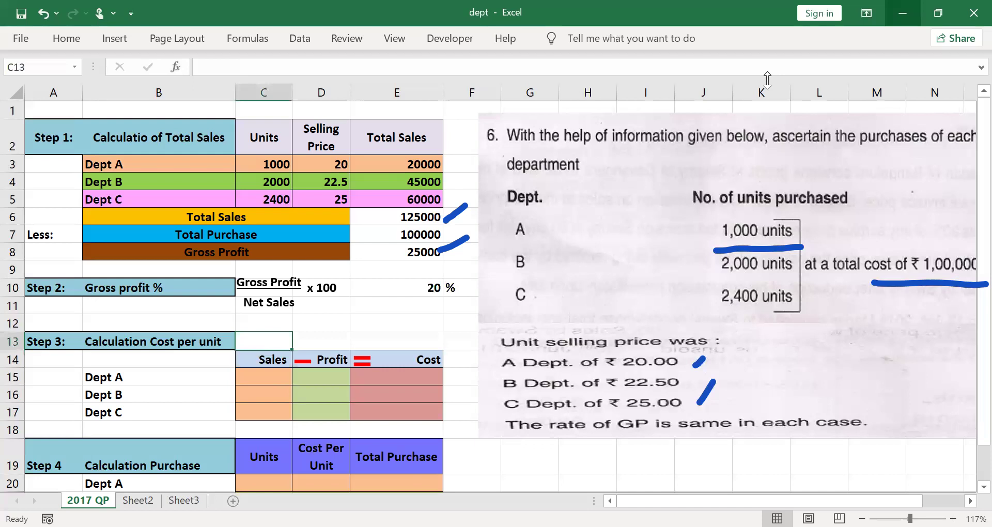
key(Right)
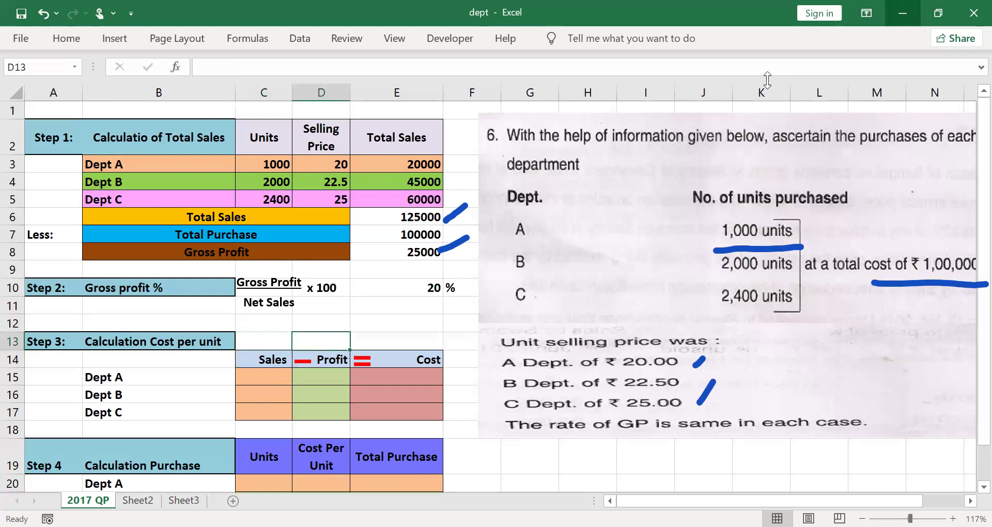
key(Right)
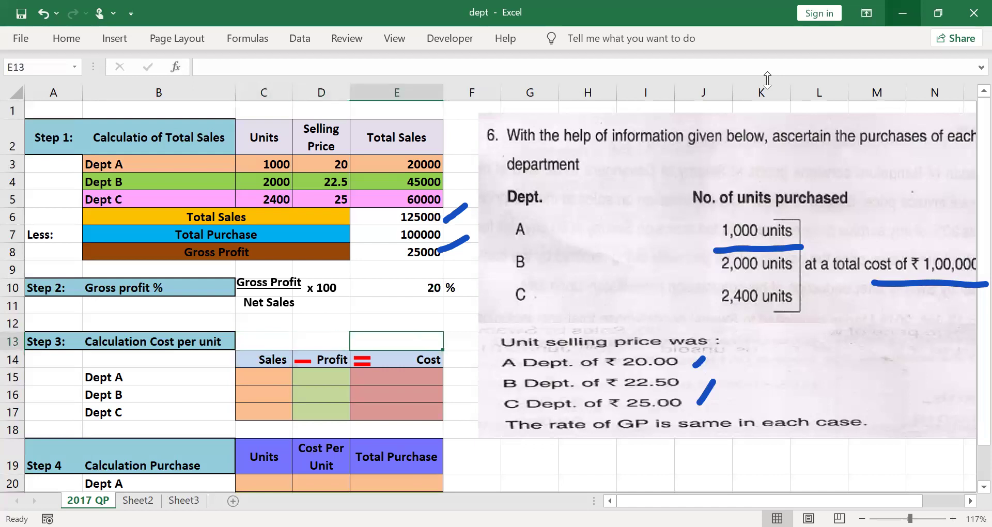
key(Down)
key(Down)
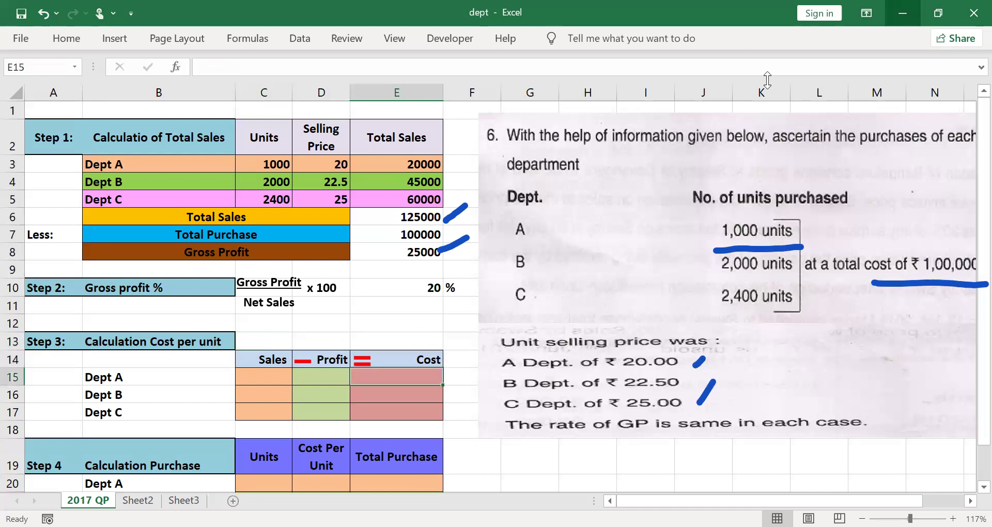
Enter the unit selling prices 20, 22.50 and 25 for Dept A, B and C in the Sales cells C15:C17
key(Left)
key(Left)
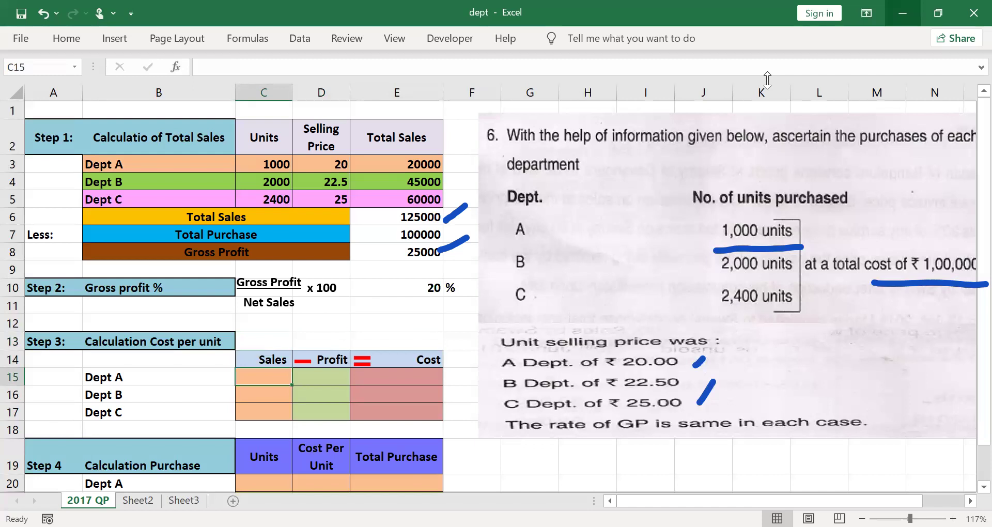
drag(728, 324, 684, 361)
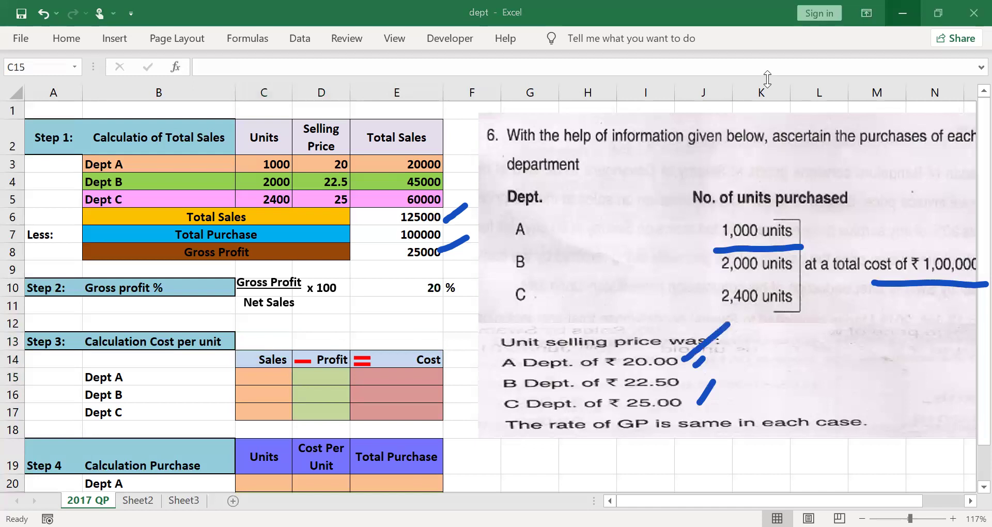
key(Escape)
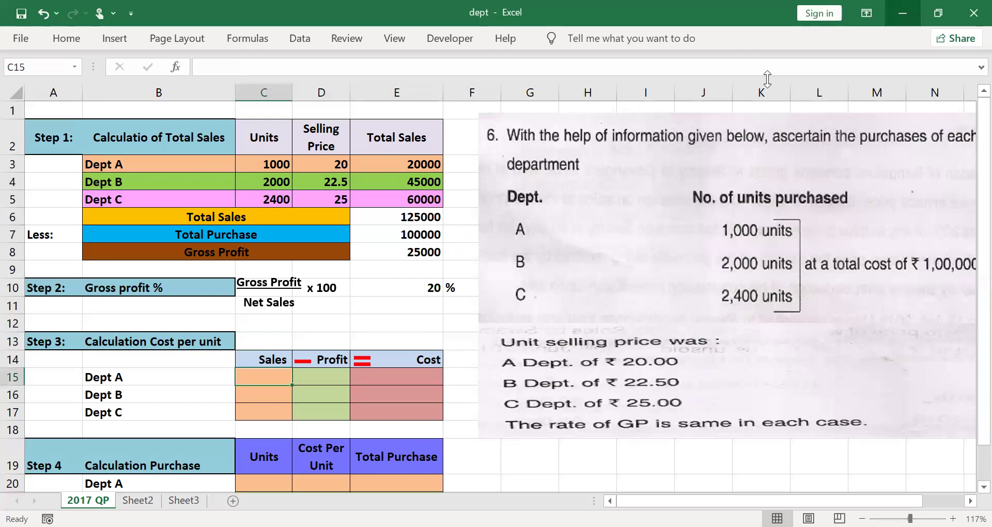
text(20)
key(Return)
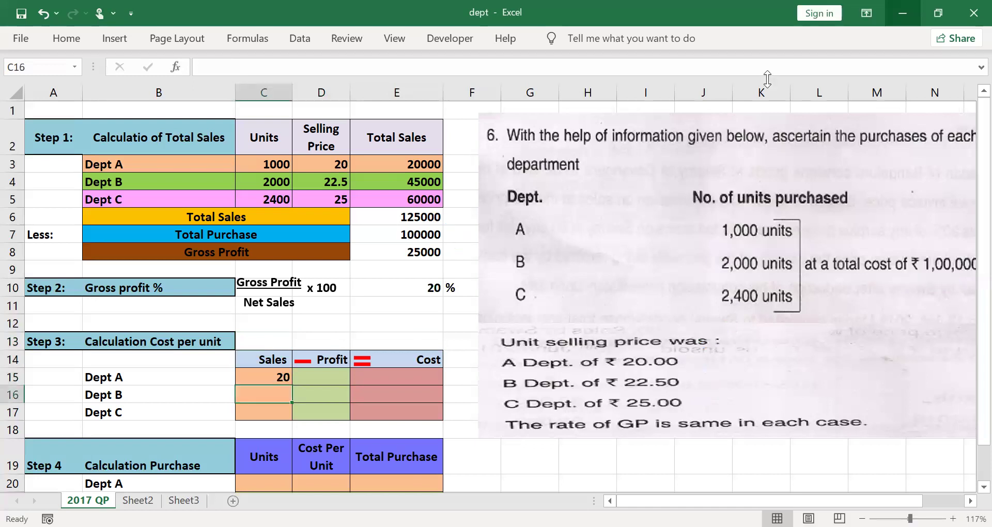
text(22.50)
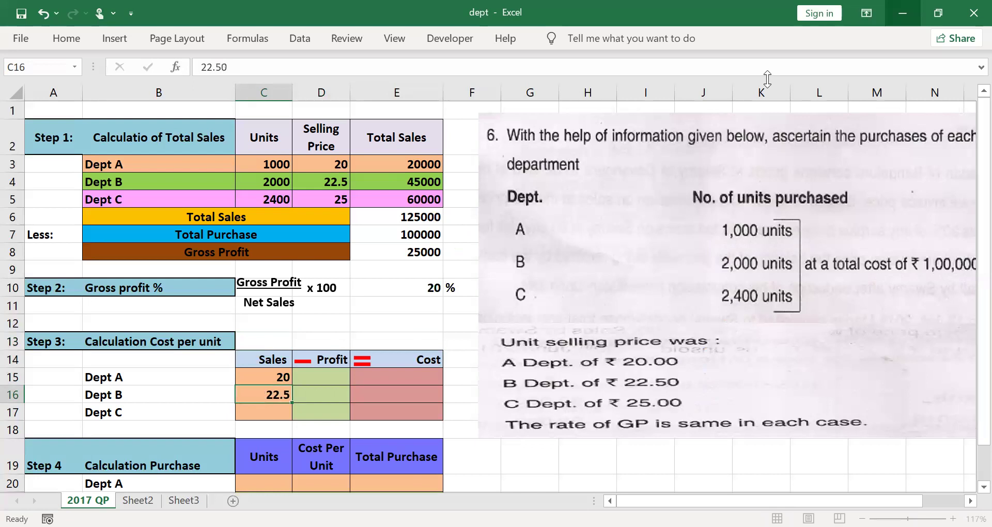
key(Return)
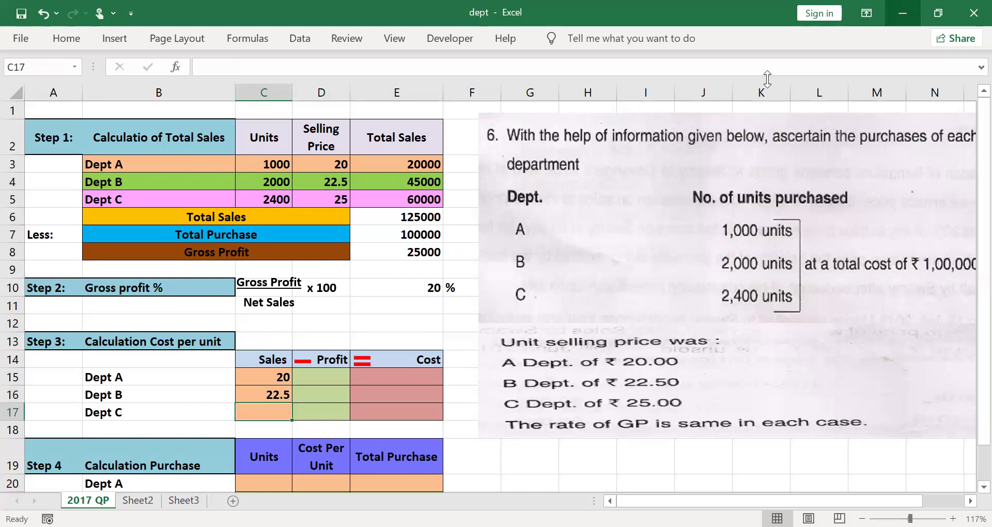
text(25)
key(Right)
Calculate each department's profit per unit in D15:D17 with the formulas =20*20%, =22.5*20% and =25*20%
key(Up)
key(Up)
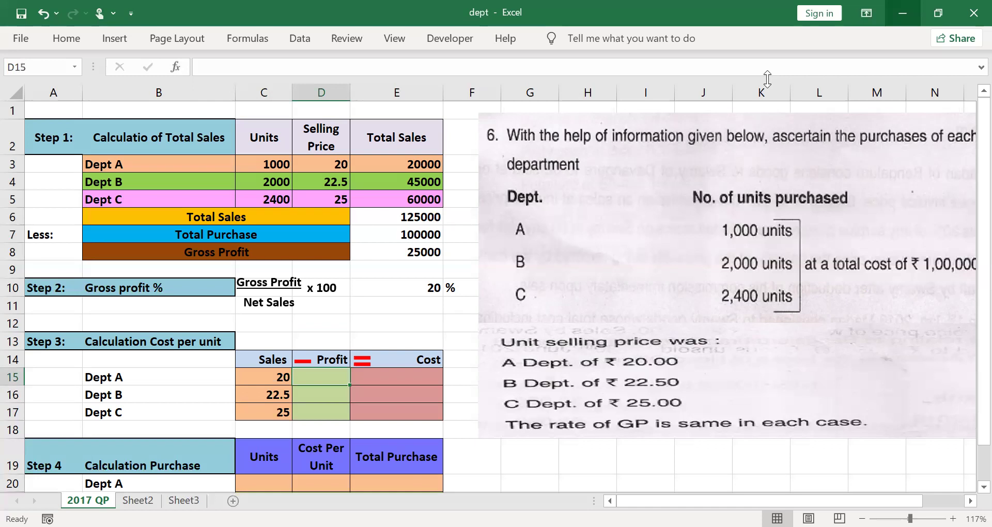
text(=)
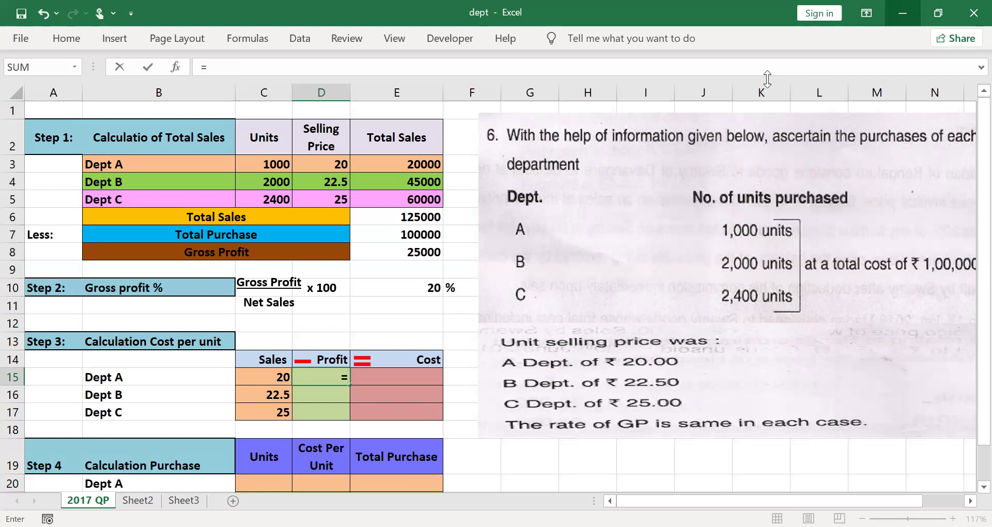
text(20*205)
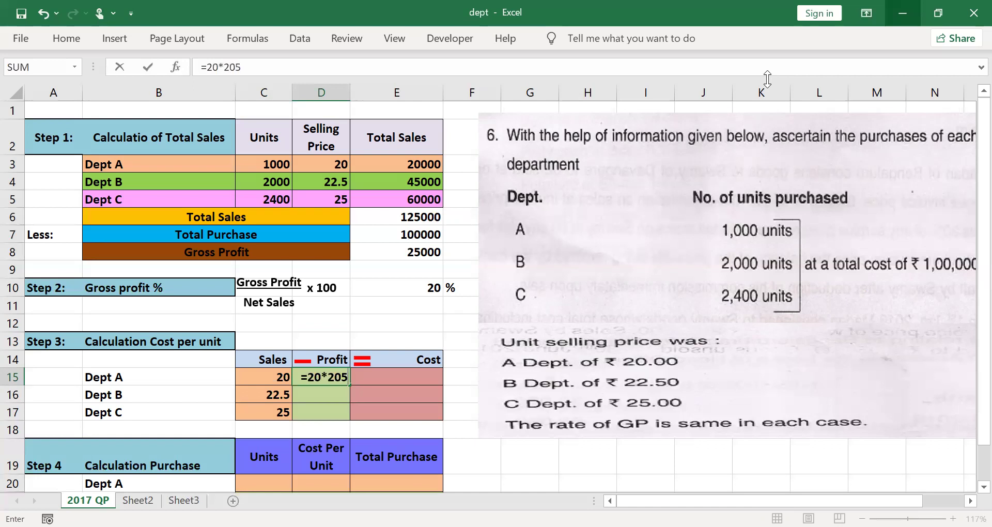
key(BackSpace)
text(%)
key(Return)
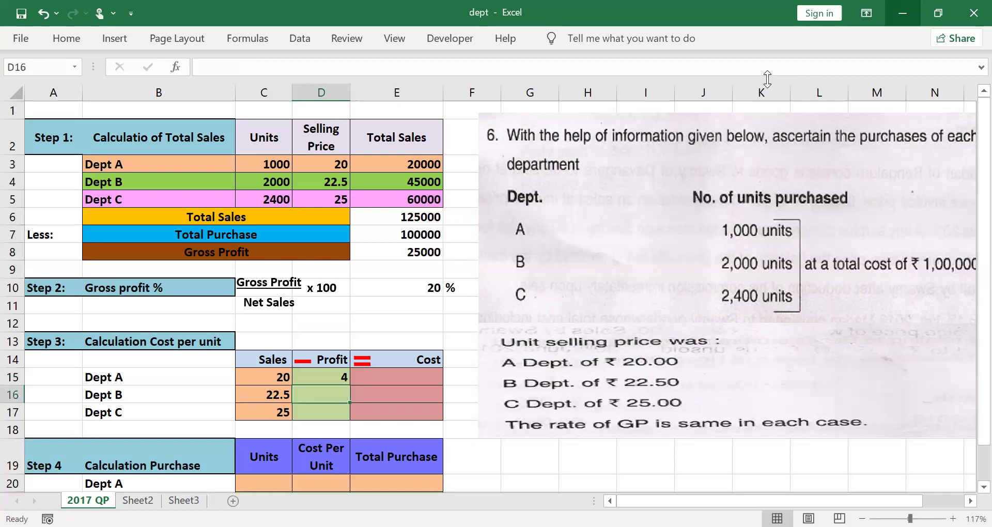
text(=22.5)
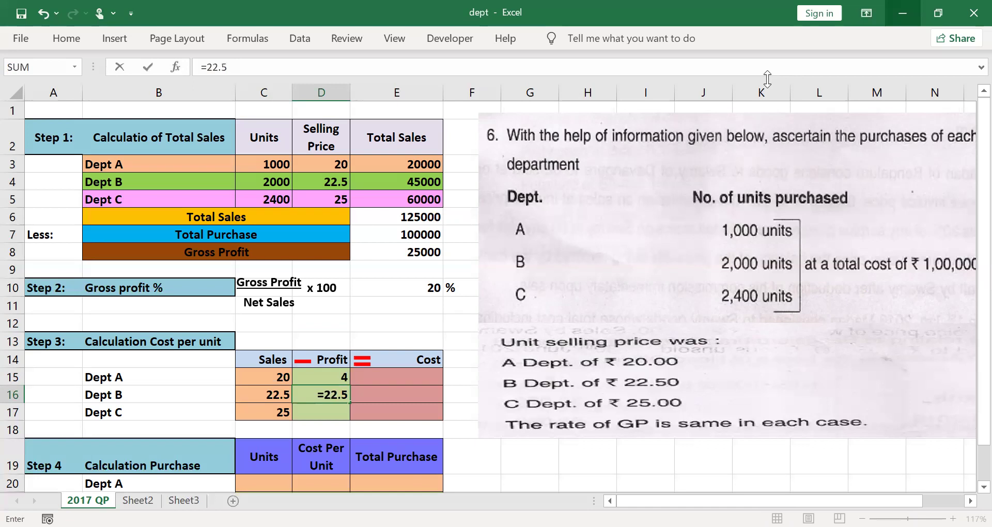
text(*20%)
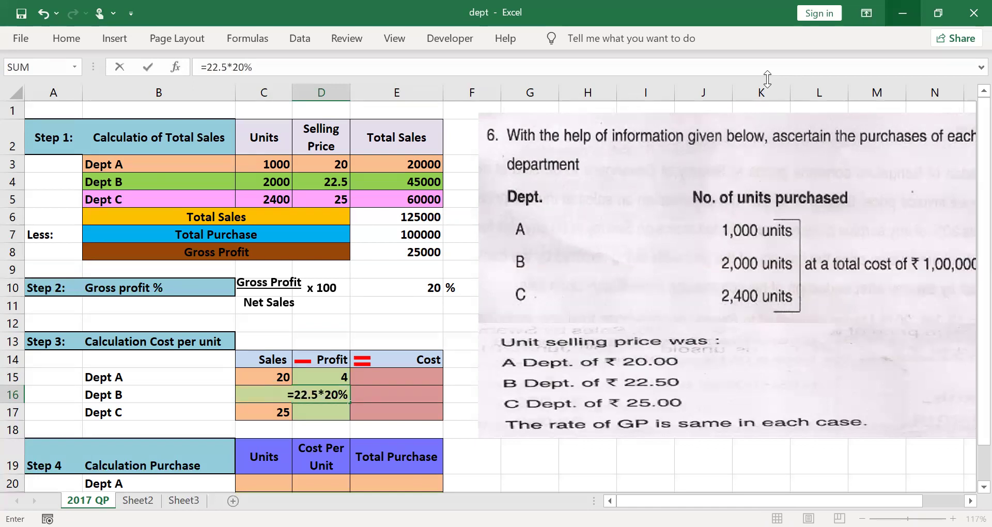
key(Return)
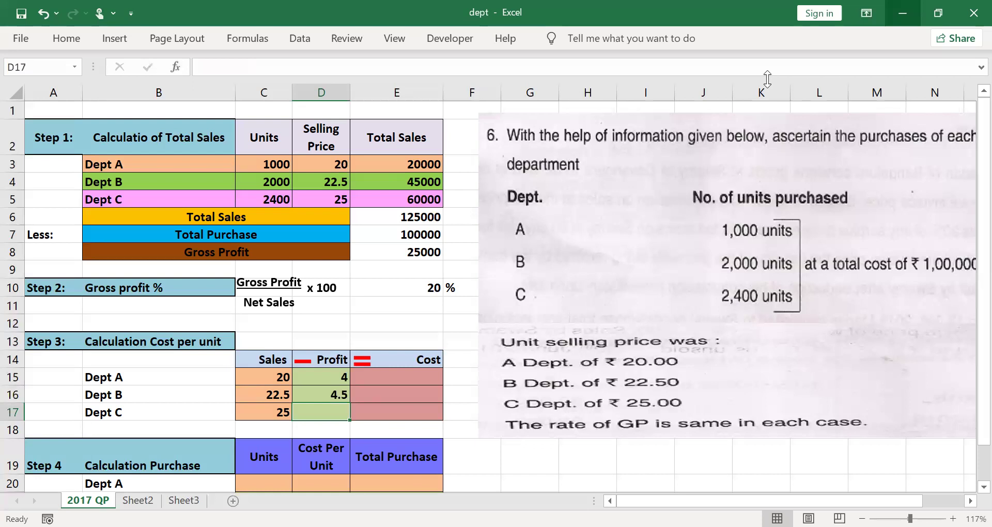
text(=2)
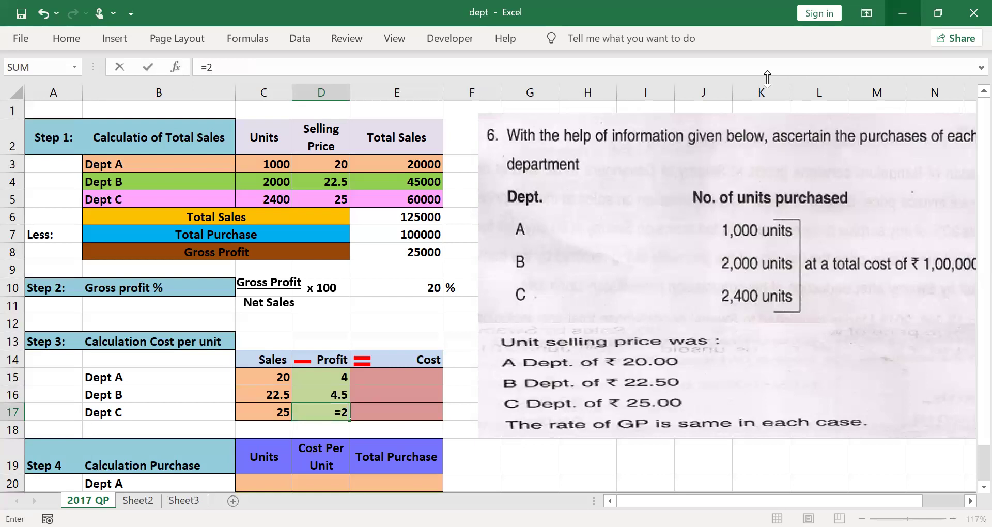
text(5*20%)
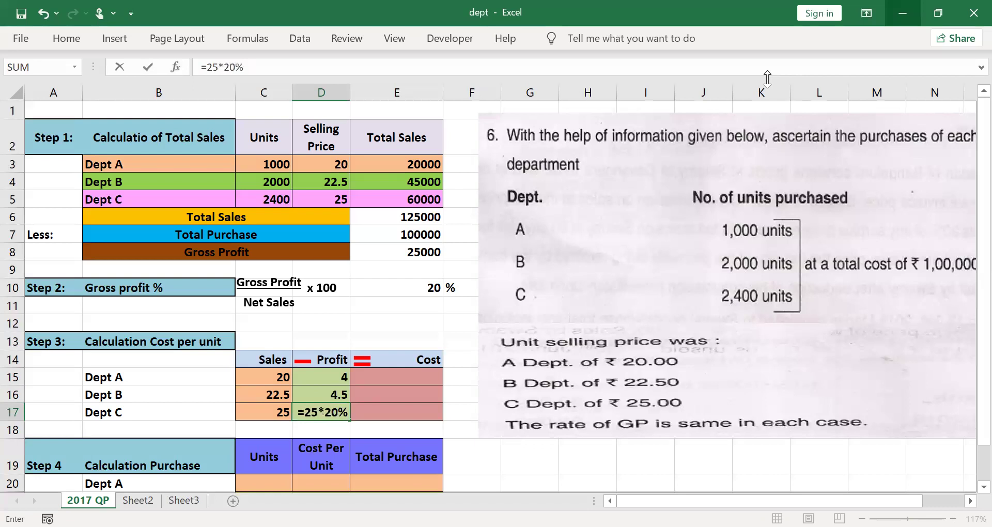
key(Return)
Calculate each department's cost per unit in E15:E17 with the formulas =20-4, =22.5-4.5 and =25-5
key(Up)
key(Up)
key(Up)
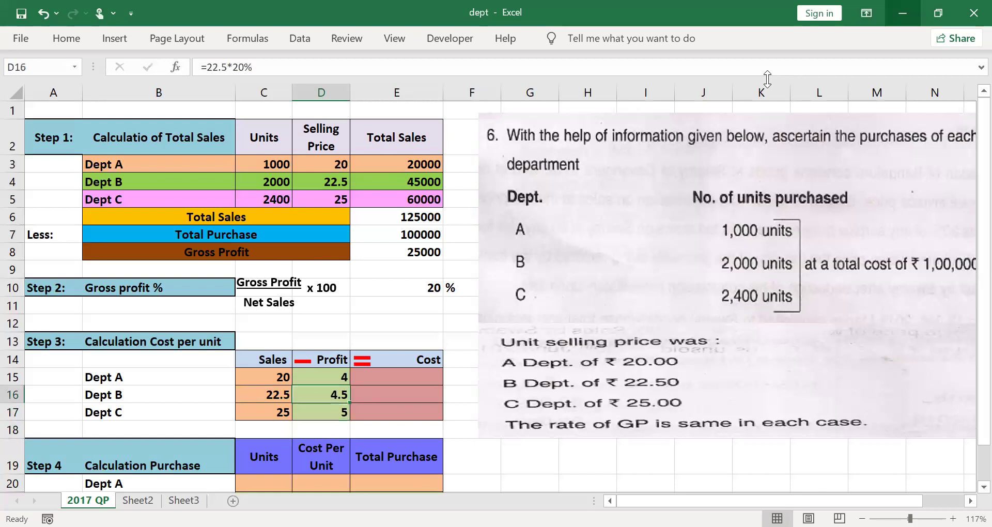
key(Right)
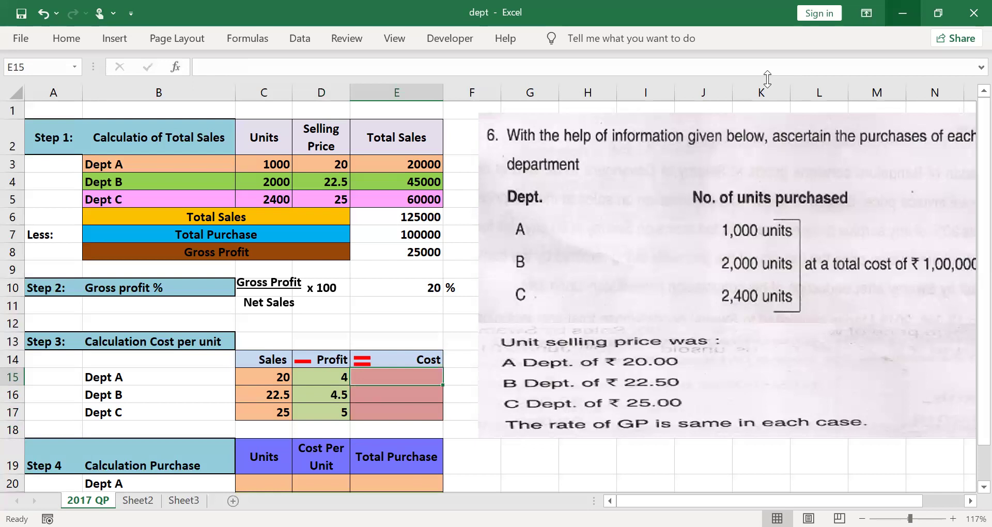
text(=)
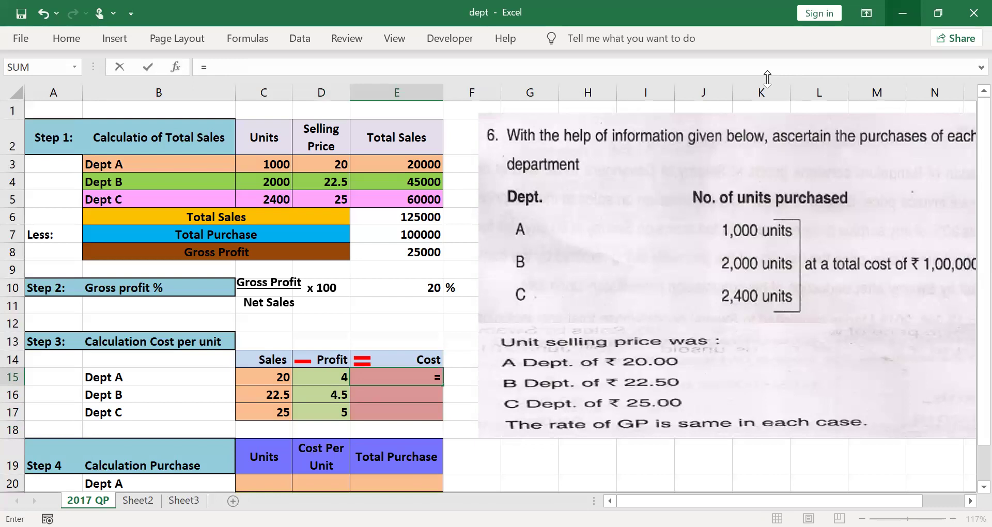
text(20-4)
key(Return)
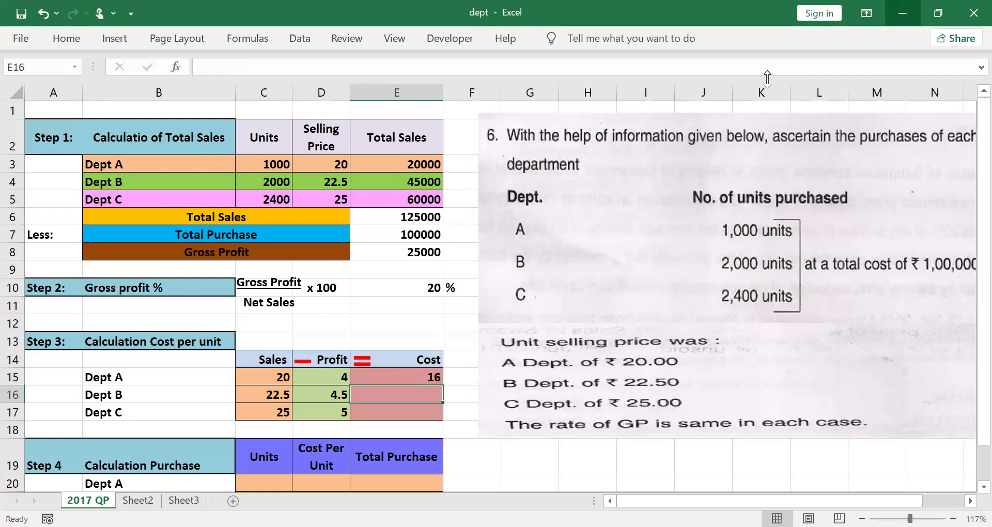
text(=22.5-4.5)
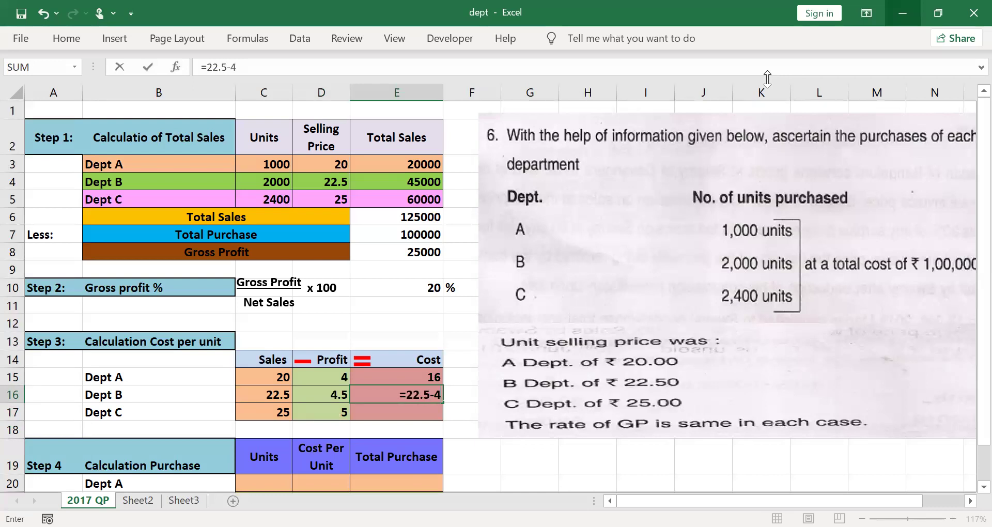
key(Return)
text(=)
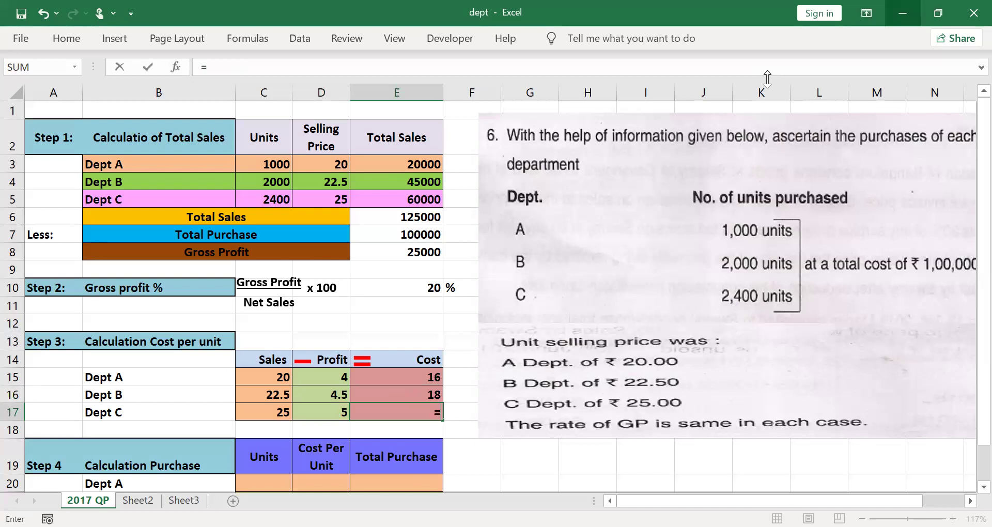
text(25-5)
key(Return)
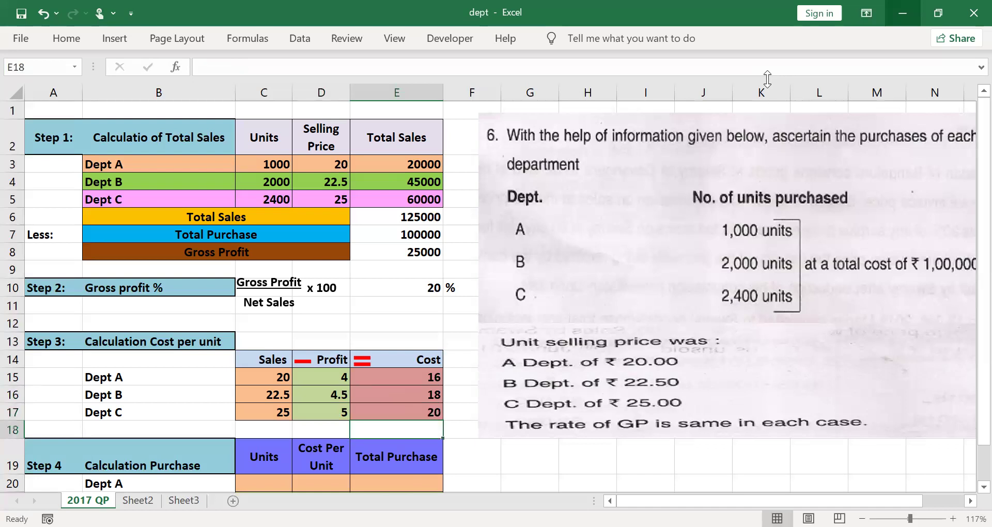
Enter the units 1000, 2000 and 2400 for Dept A, B and C in C20:C22 of the purchase calculation
key(Down)
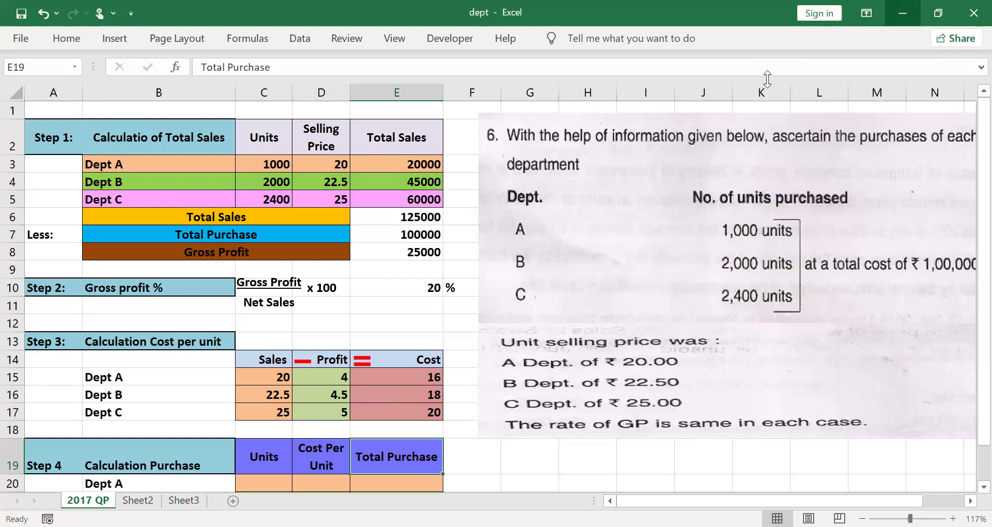
scroll(767, 78, down, 1)
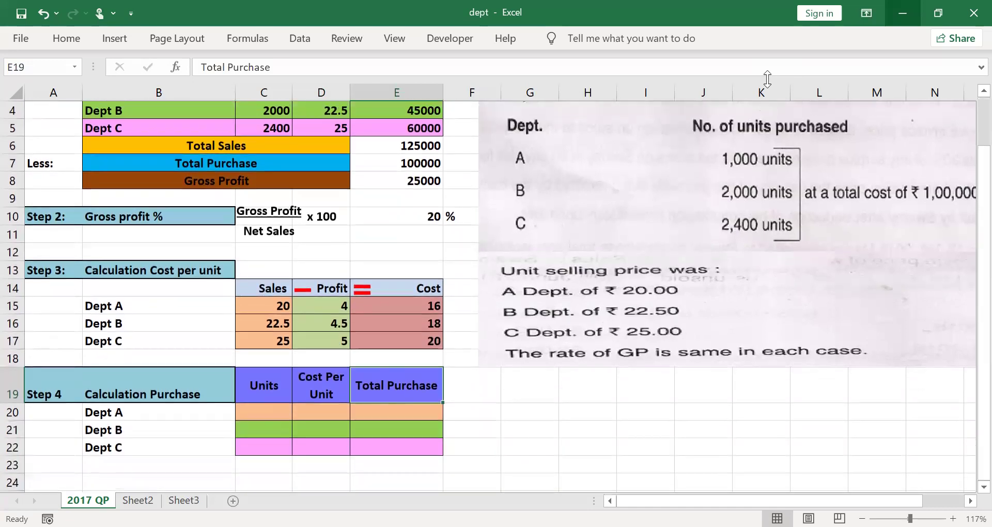
click(263, 412)
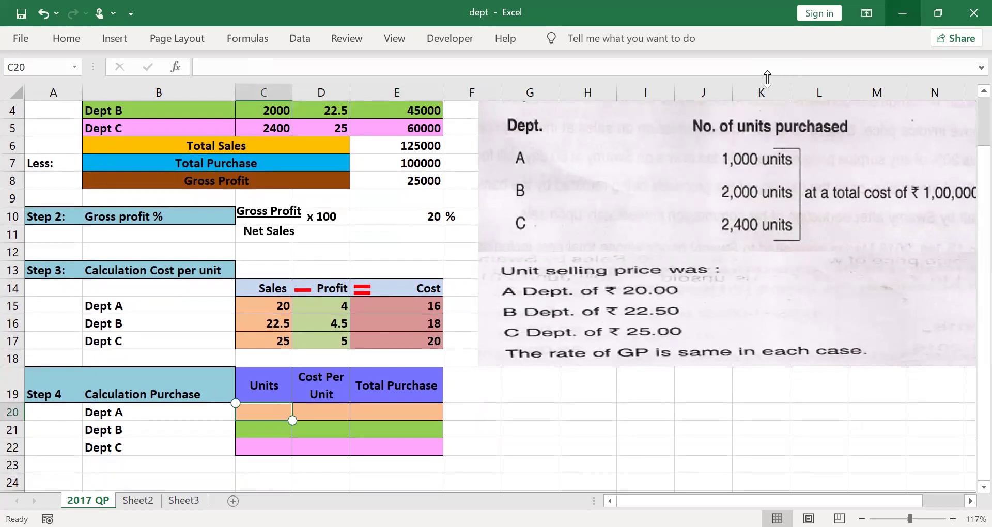
text(1000)
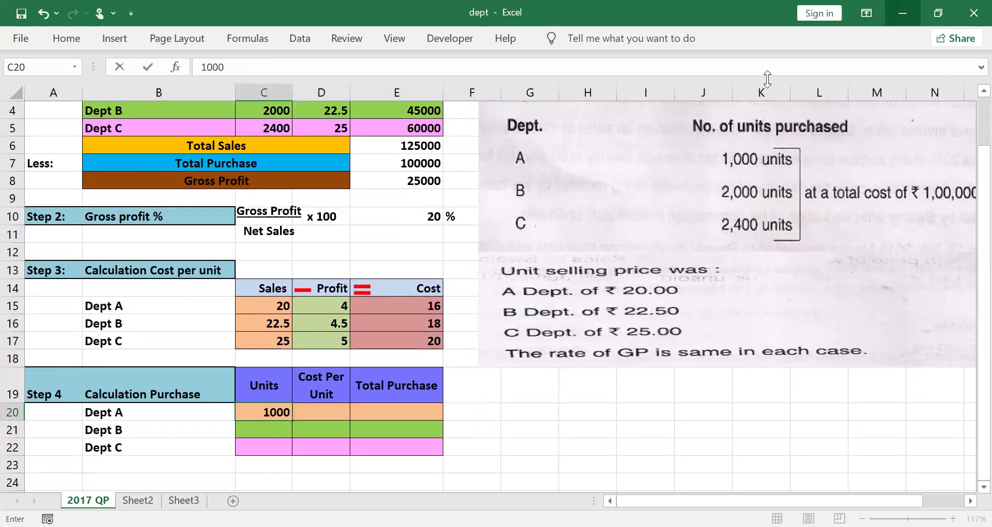
key(Return)
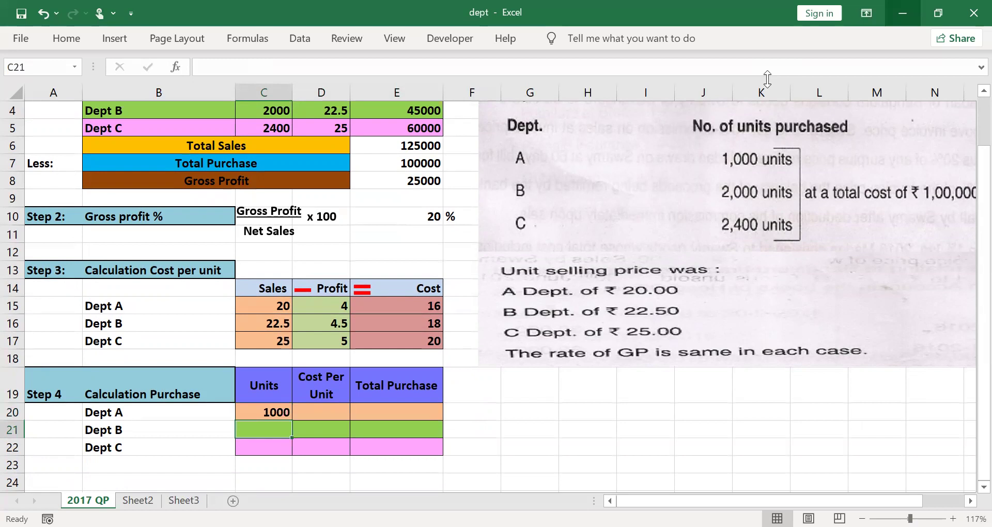
text(2000)
key(Return)
text(2400)
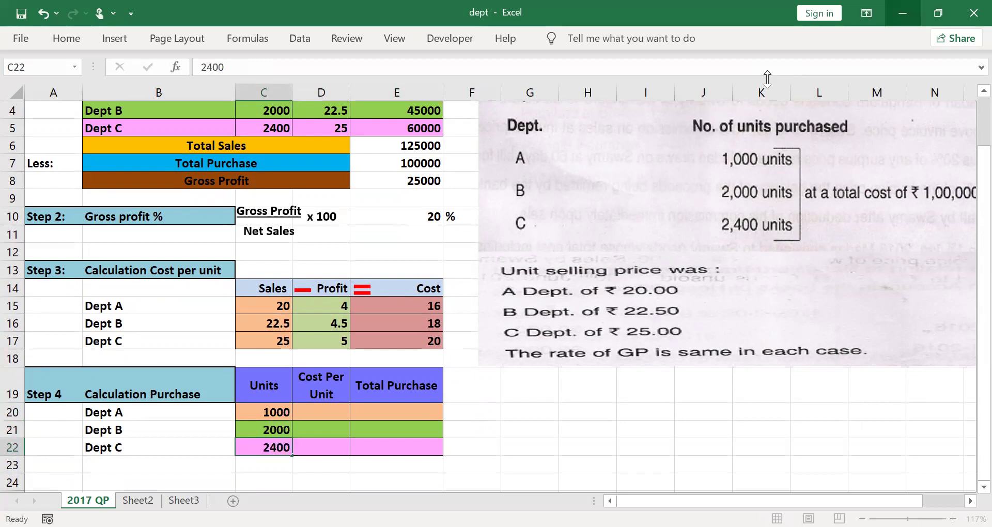
Enter the costs per unit 16, 18 and 20 for Dept A, B and C in D20:D22
key(Right)
key(Up)
key(Up)
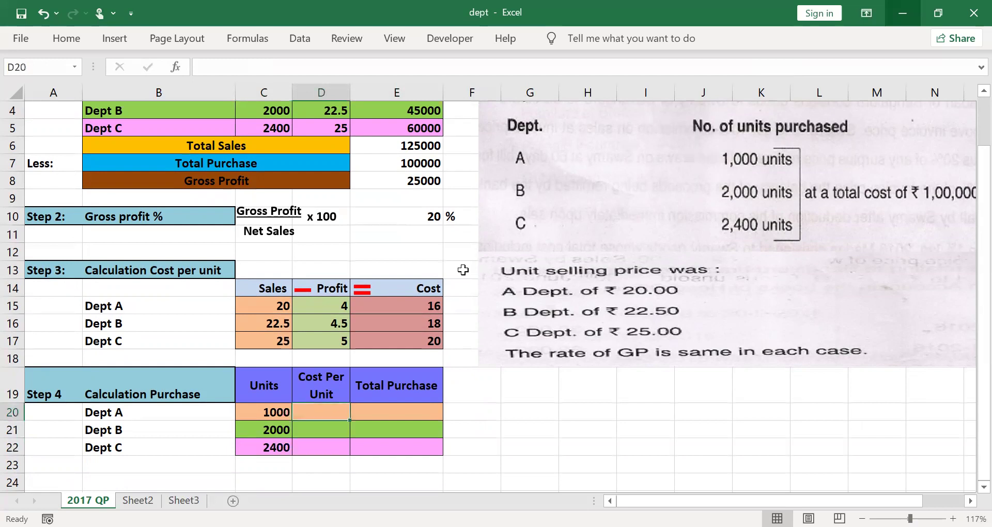
text(1)
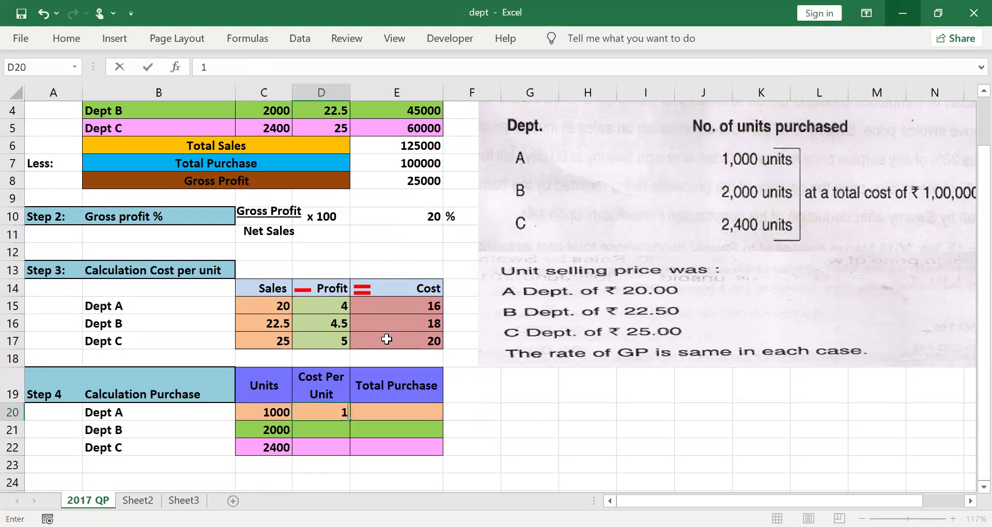
text(6)
key(Return)
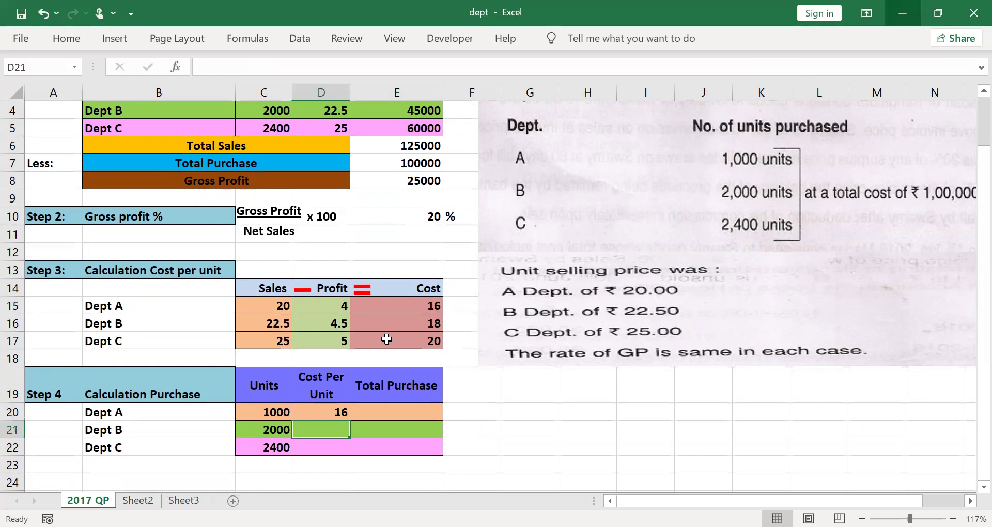
text(18)
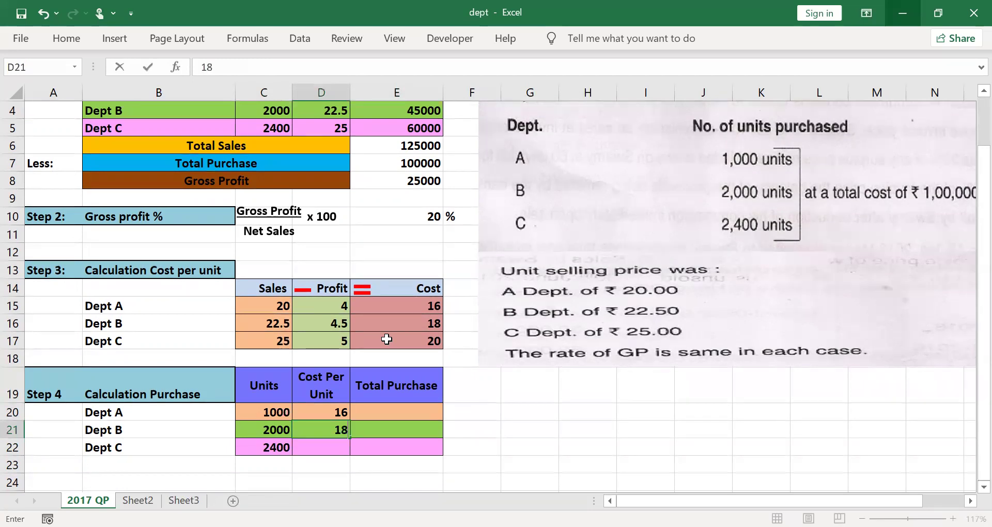
key(Return)
text(20)
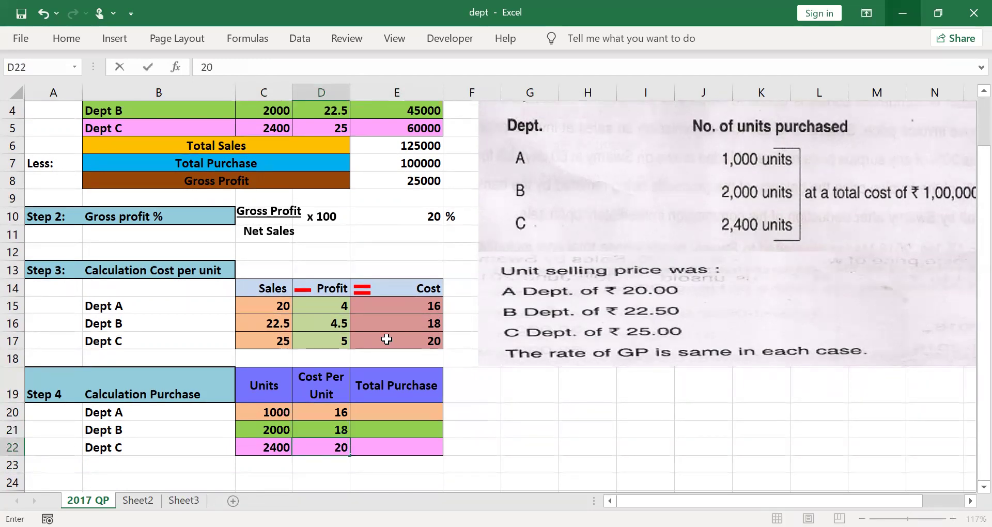
Calculate each department's total purchase in E20:E22 with the formulas =1000*16, =2000*18 and =2400*20
key(Tab)
key(Up)
key(Up)
text(=1000*16)
key(Return)
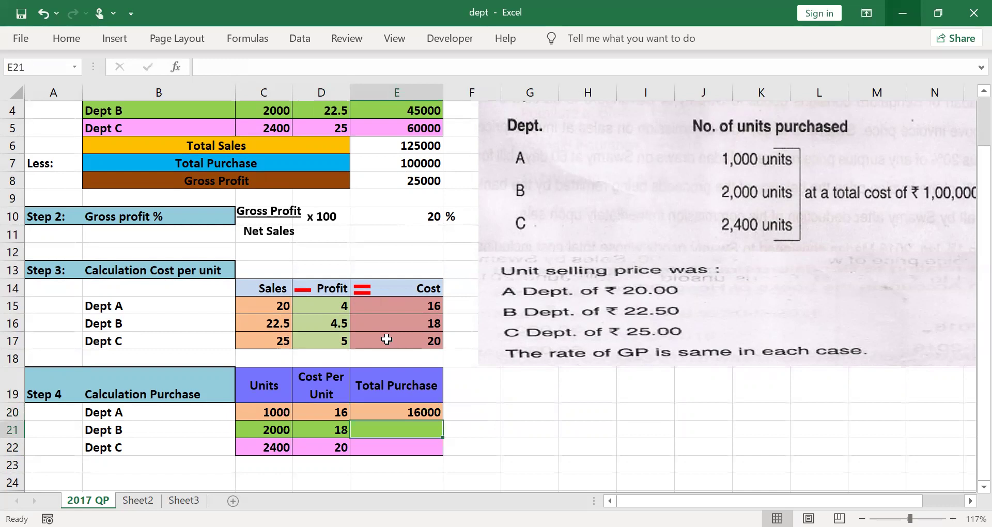
text(=2000*18)
key(Return)
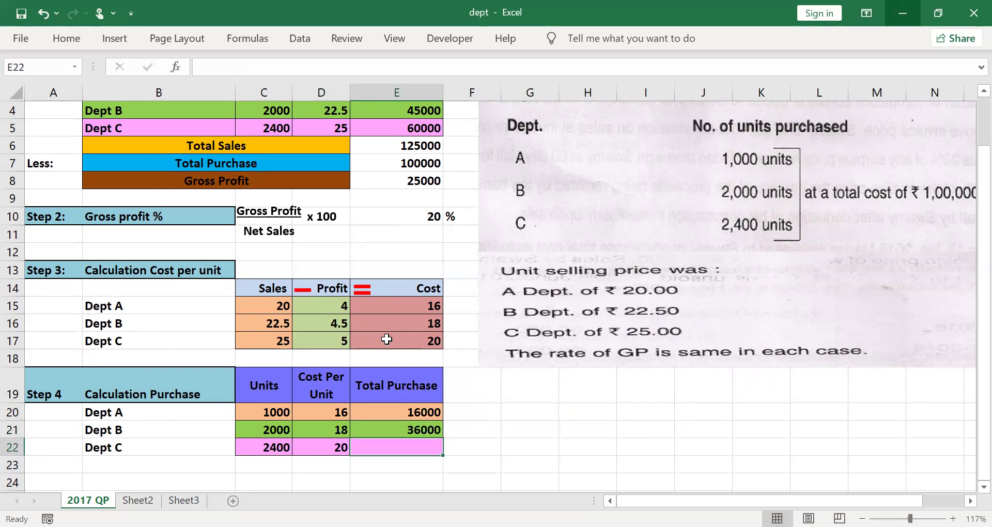
text(=2400)
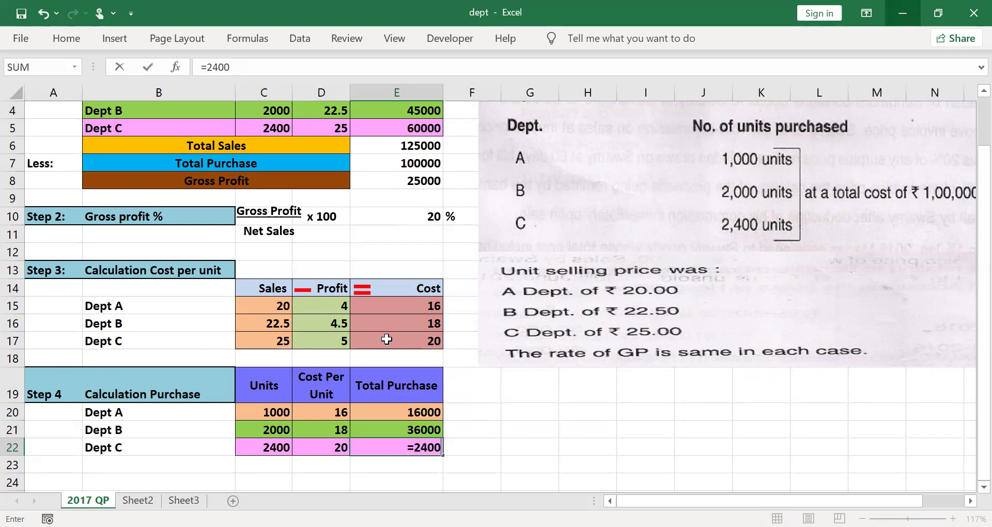
text(*20)
key(Return)
Total the departments' purchases in E23 with the formula =SUM(E20:E22)
key(F2)
key(alt+equal)
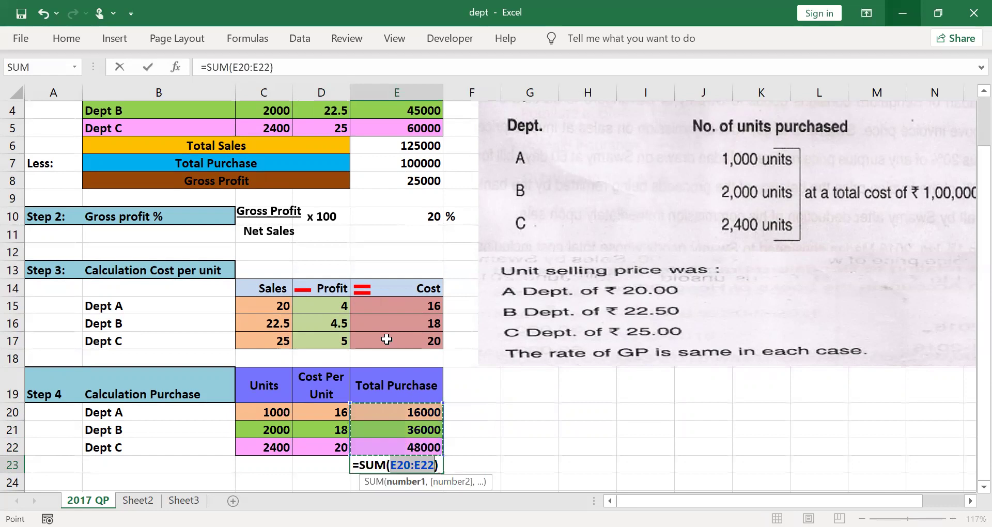
key(Return)
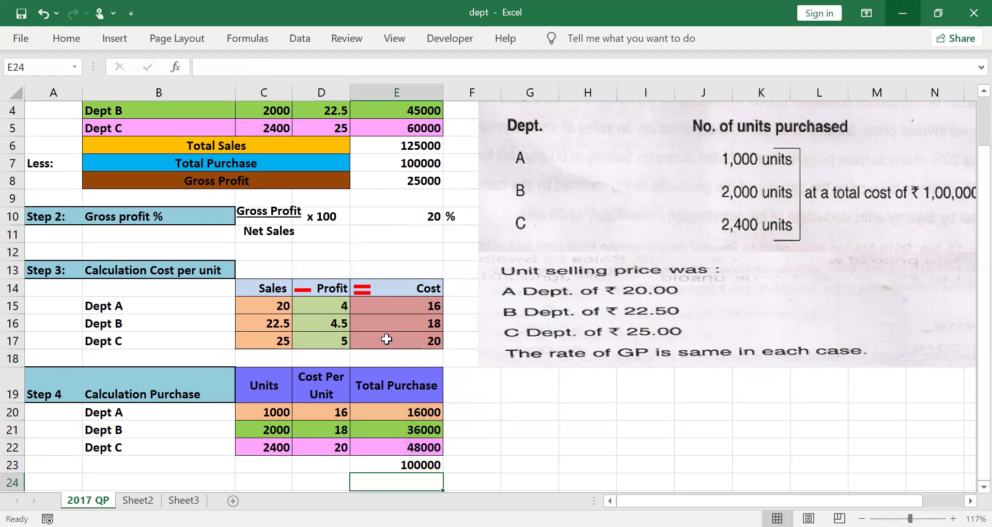
click(724, 233)
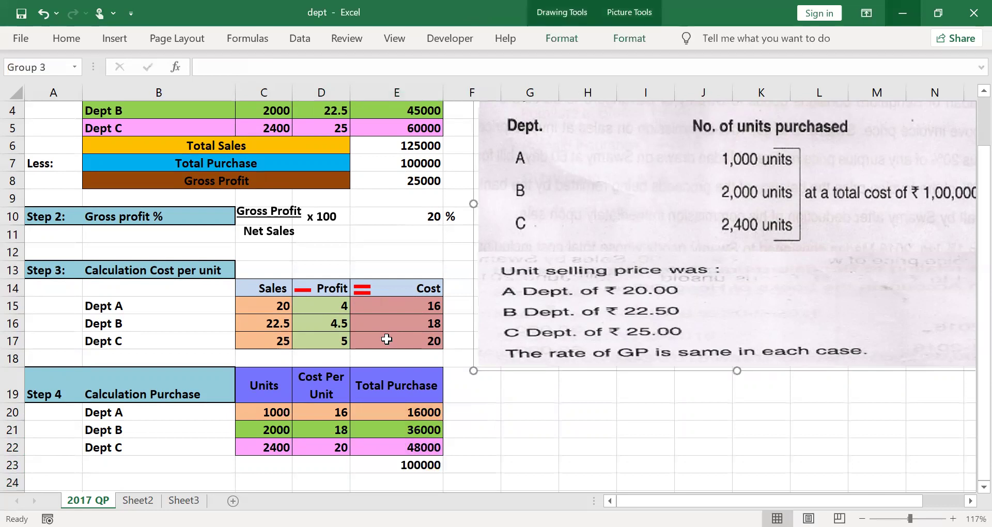
click(396, 430)
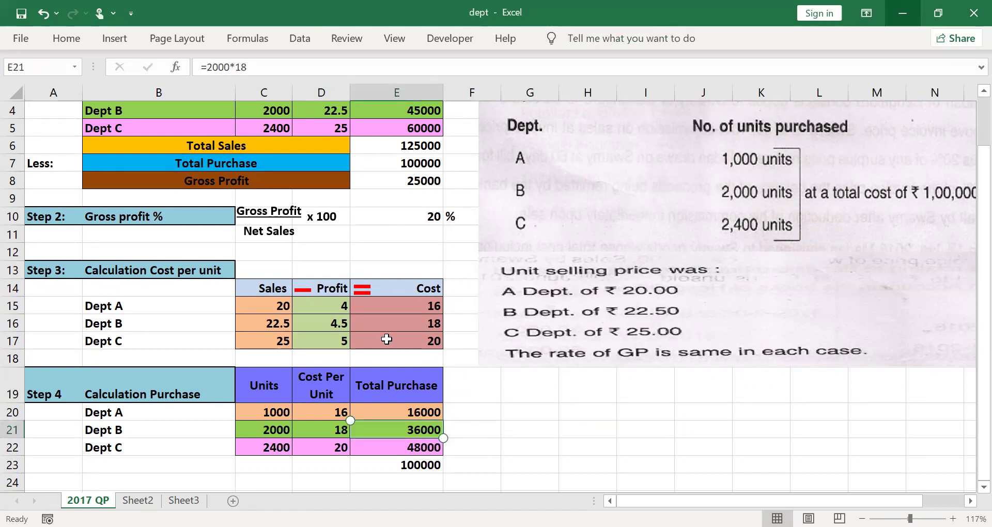
click(321, 412)
click(321, 447)
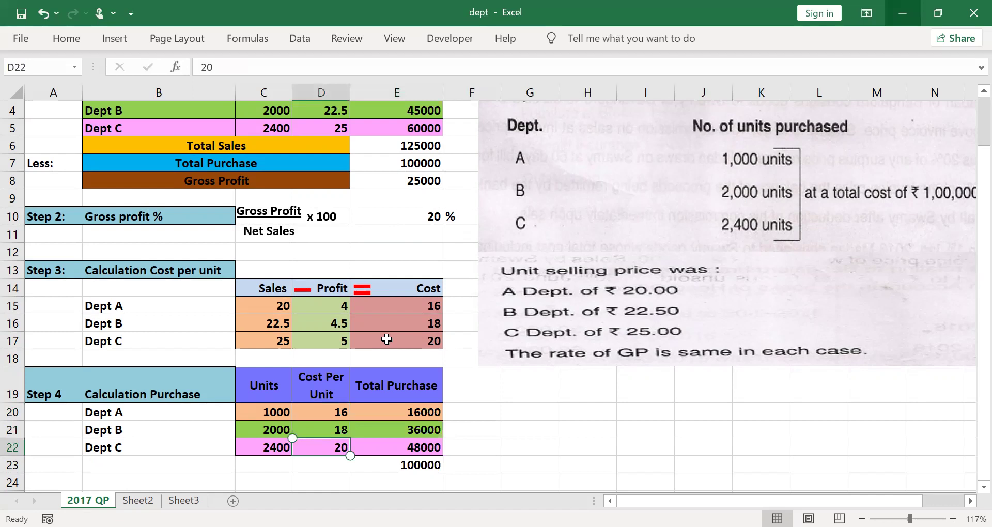
scroll(387, 339, up, 1)
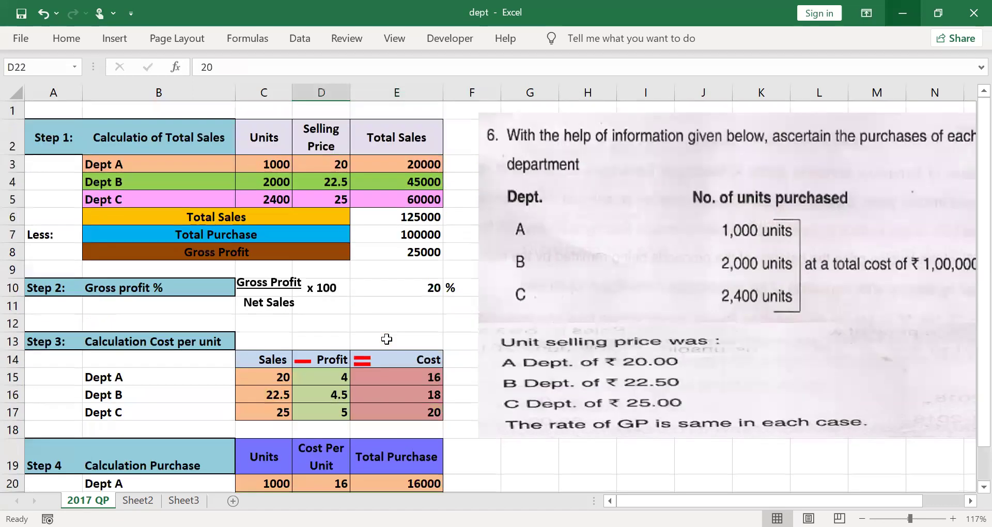